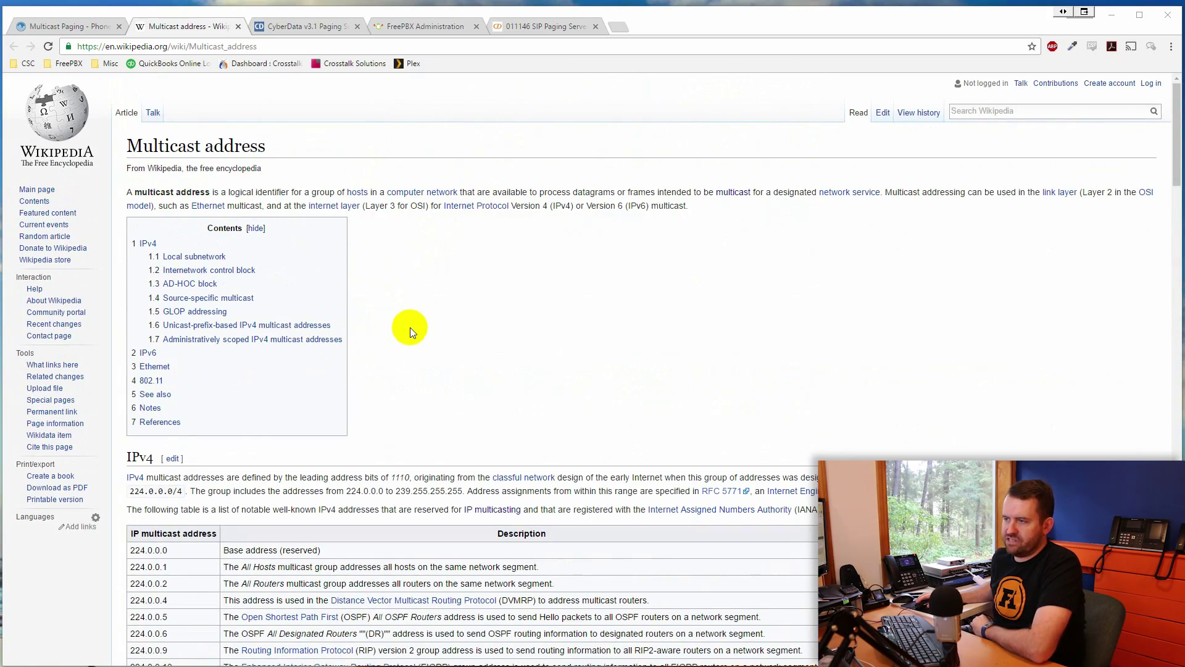
Read through the notable IPv4 multicast addresses and the address block sections of the Wikipedia Multicast address article.
scroll(415, 328, down, 2)
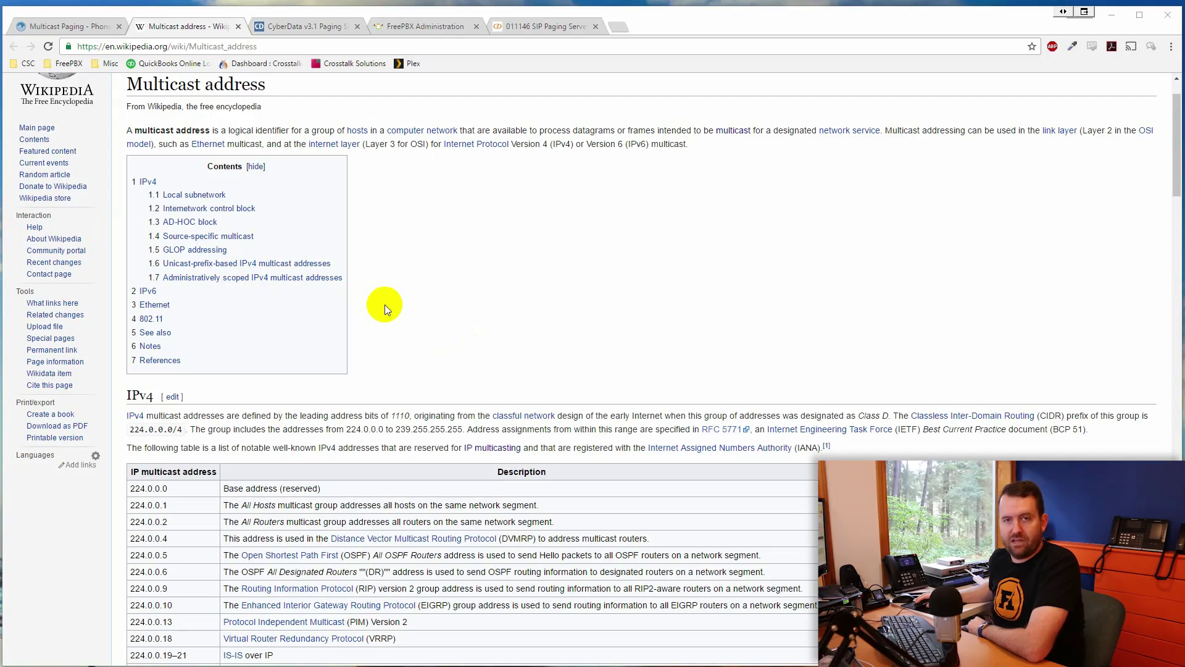
scroll(407, 311, down, 4)
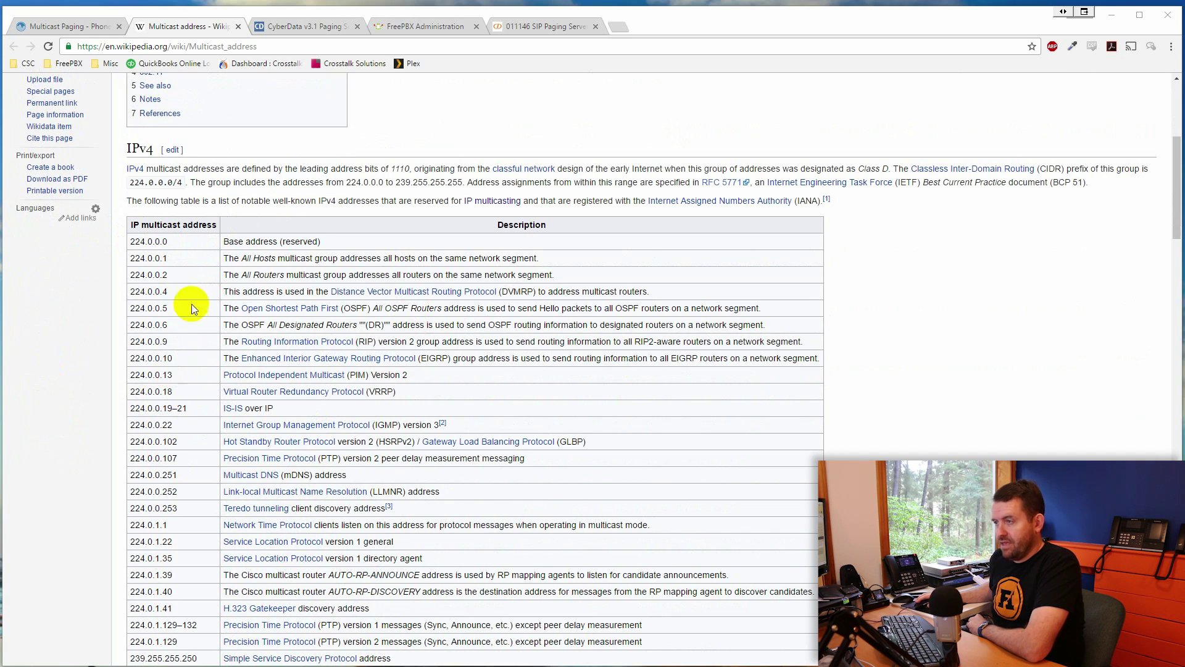
scroll(180, 302, down, 5)
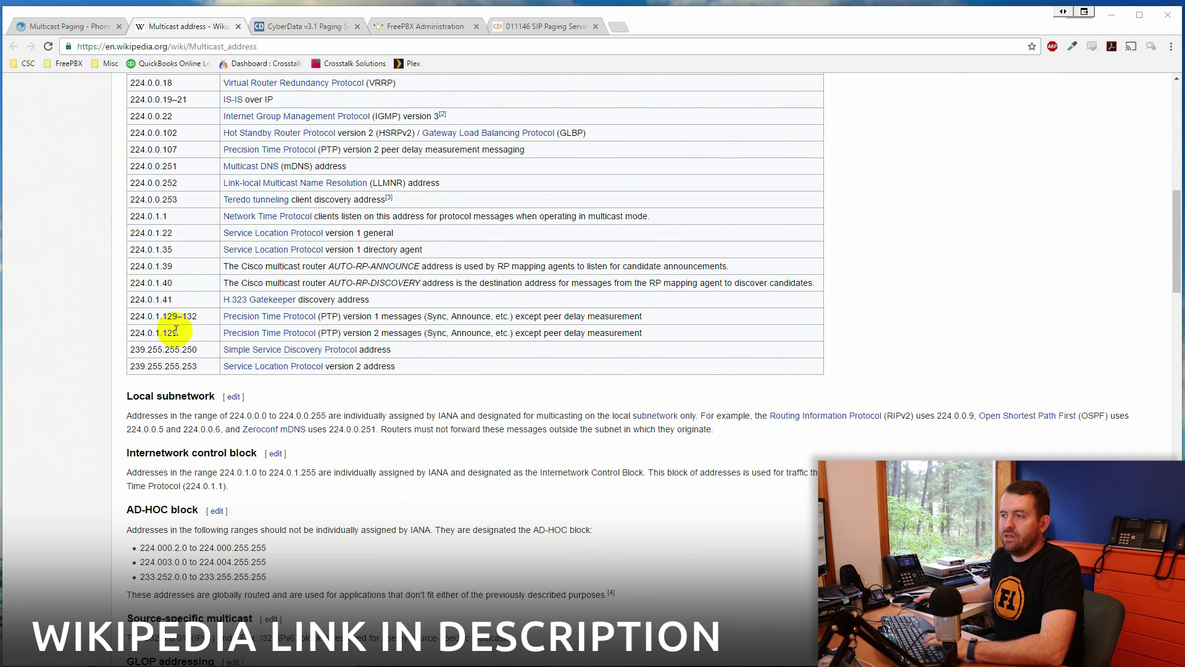
scroll(100, 369, down, 5)
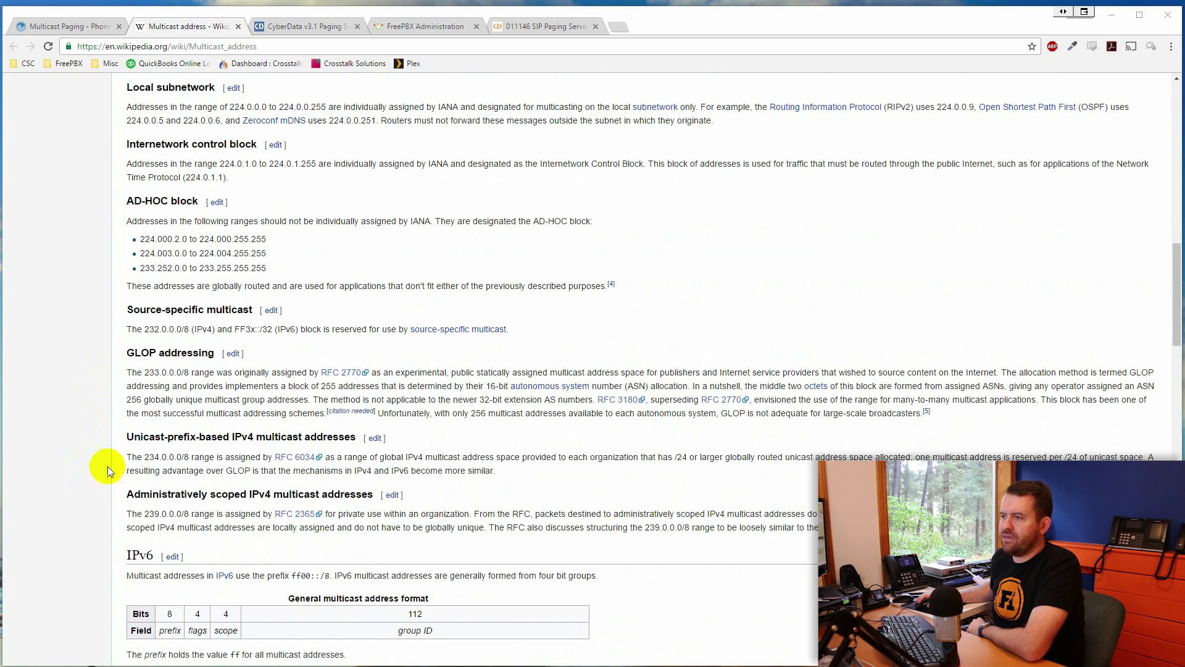
Switch to the CyberData paging server, open its paging groups and examine the multicast address of group 0.
click(299, 25)
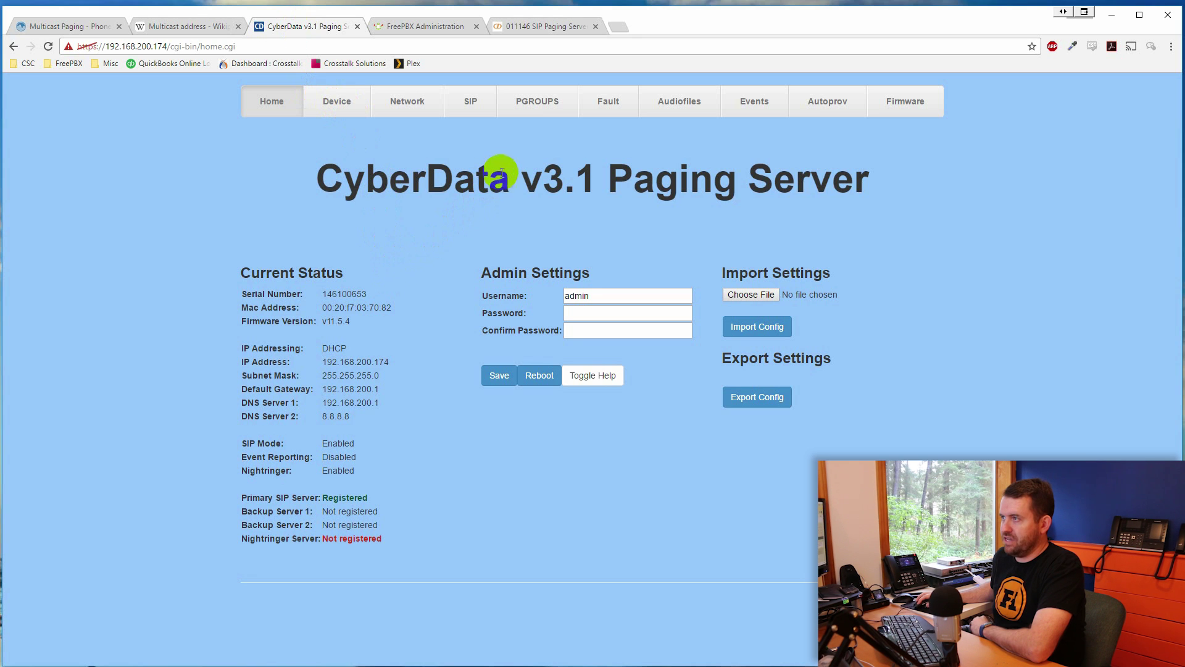
click(538, 102)
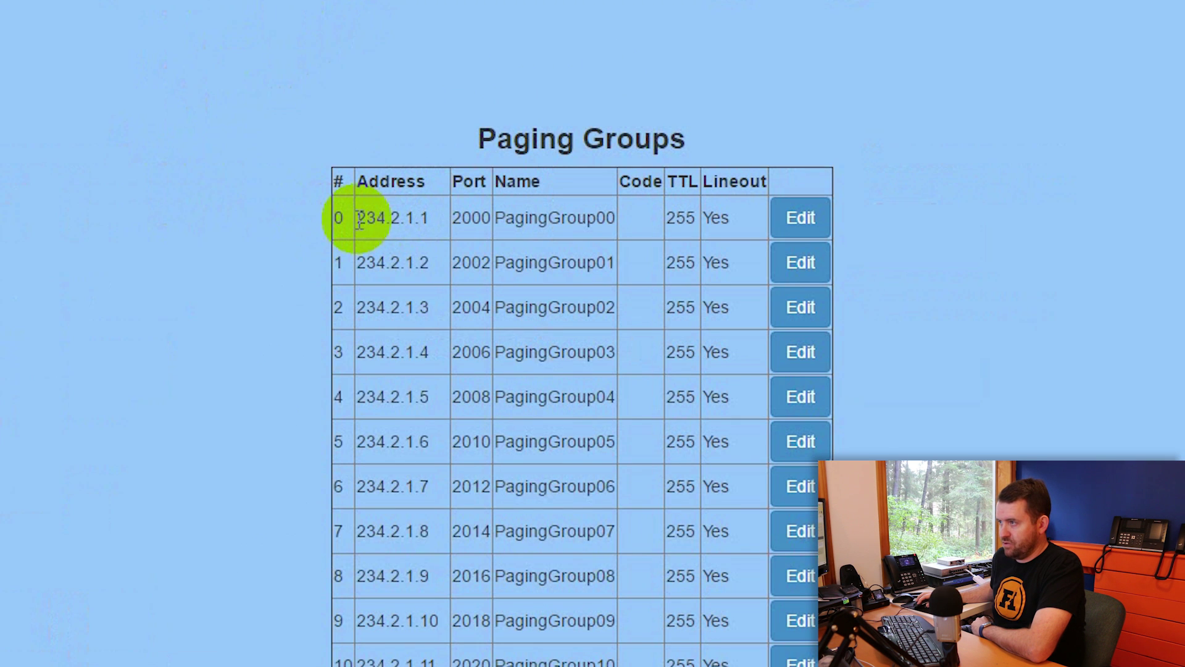
drag(359, 219, 432, 218)
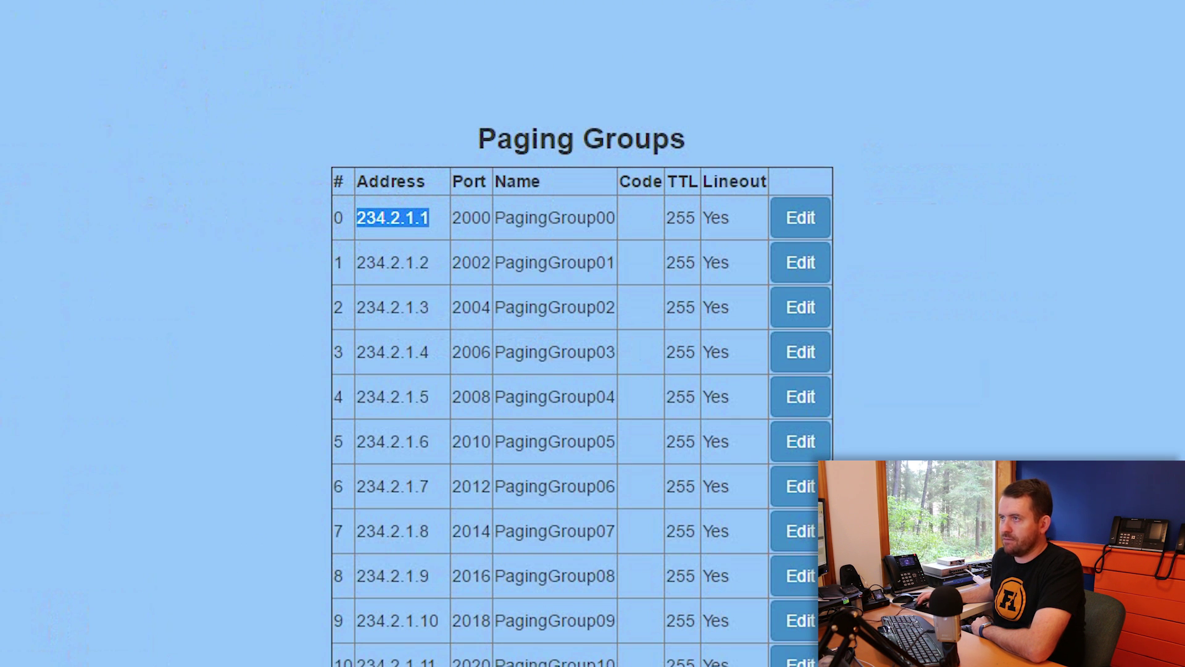
Look up the assignments of the 234.0.0.0/8 and 239.0.0.0/8 ranges in the Wikipedia Multicast address article.
click(176, 26)
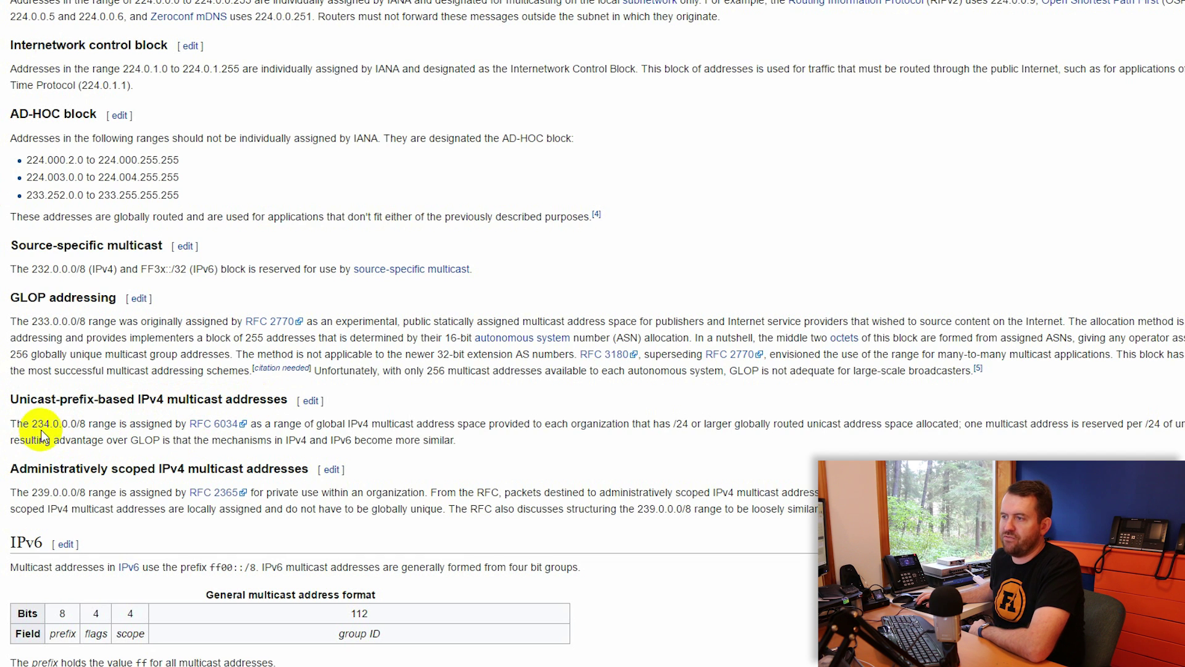
drag(33, 424, 91, 425)
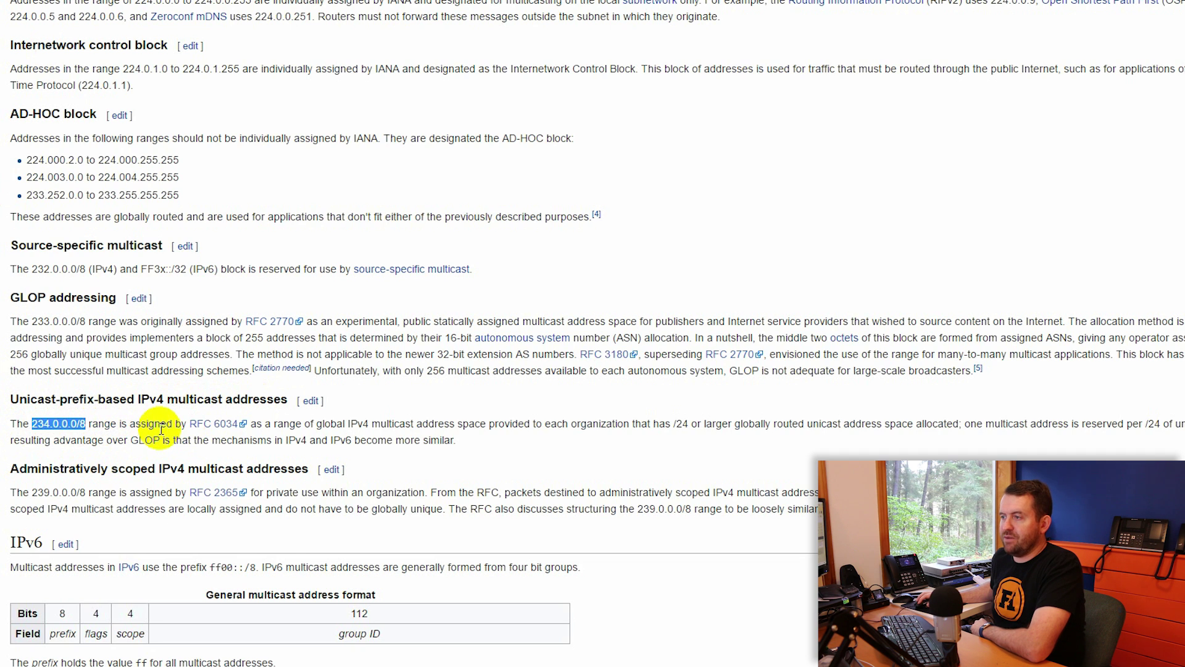
click(294, 426)
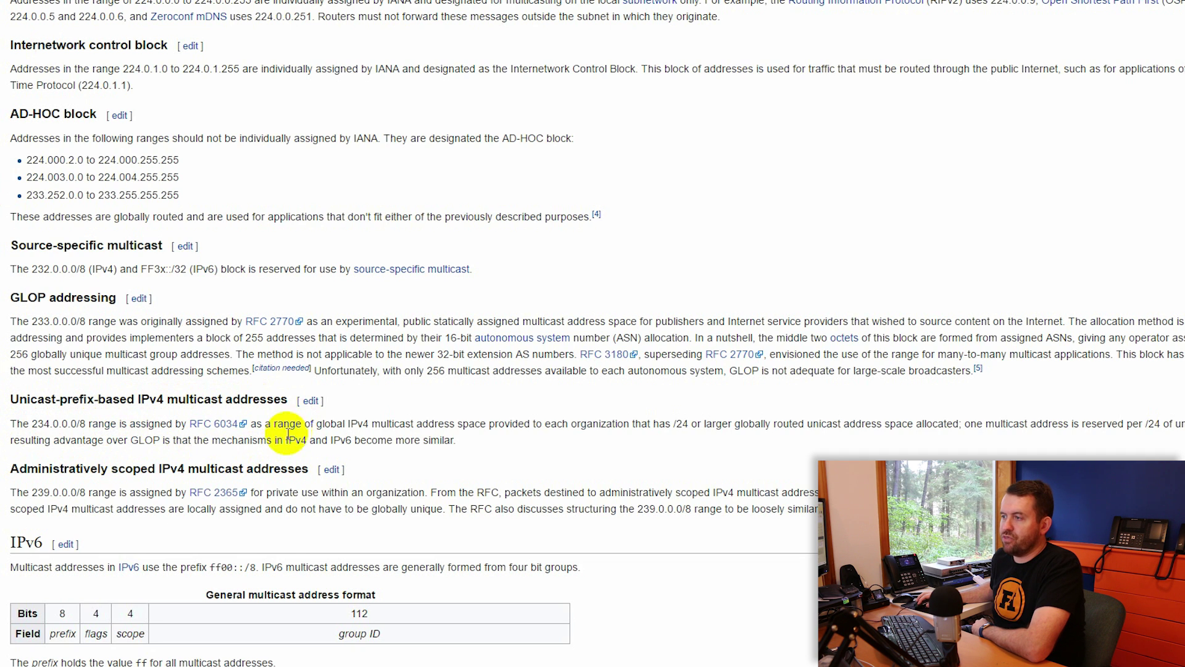
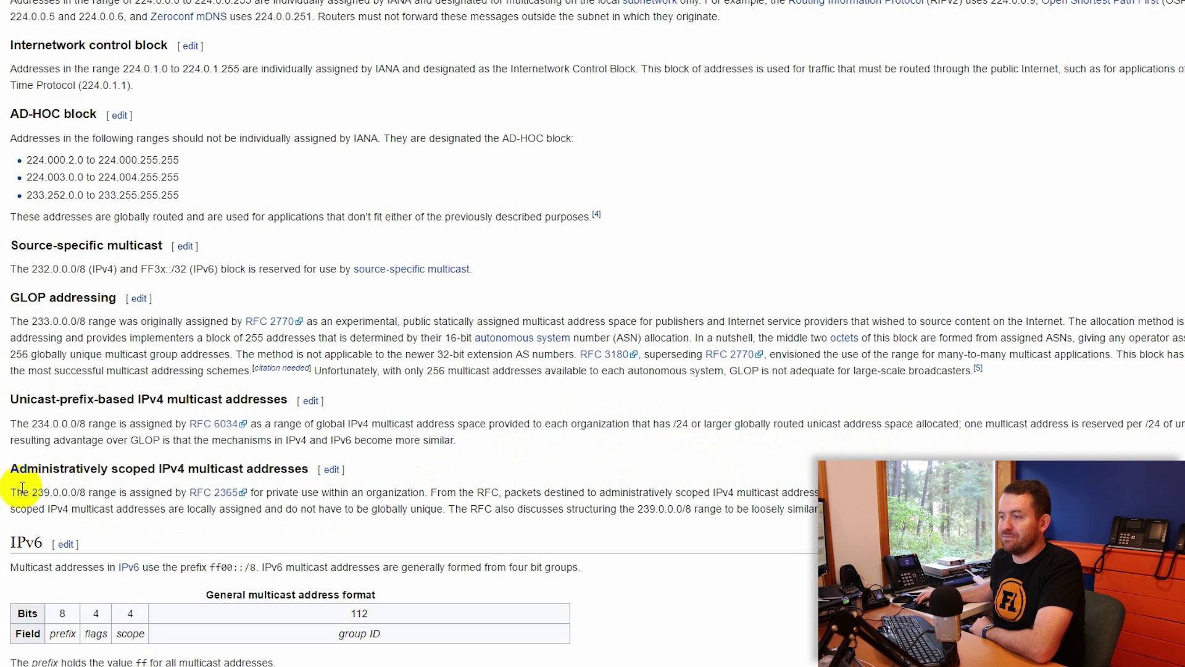
drag(29, 492, 72, 492)
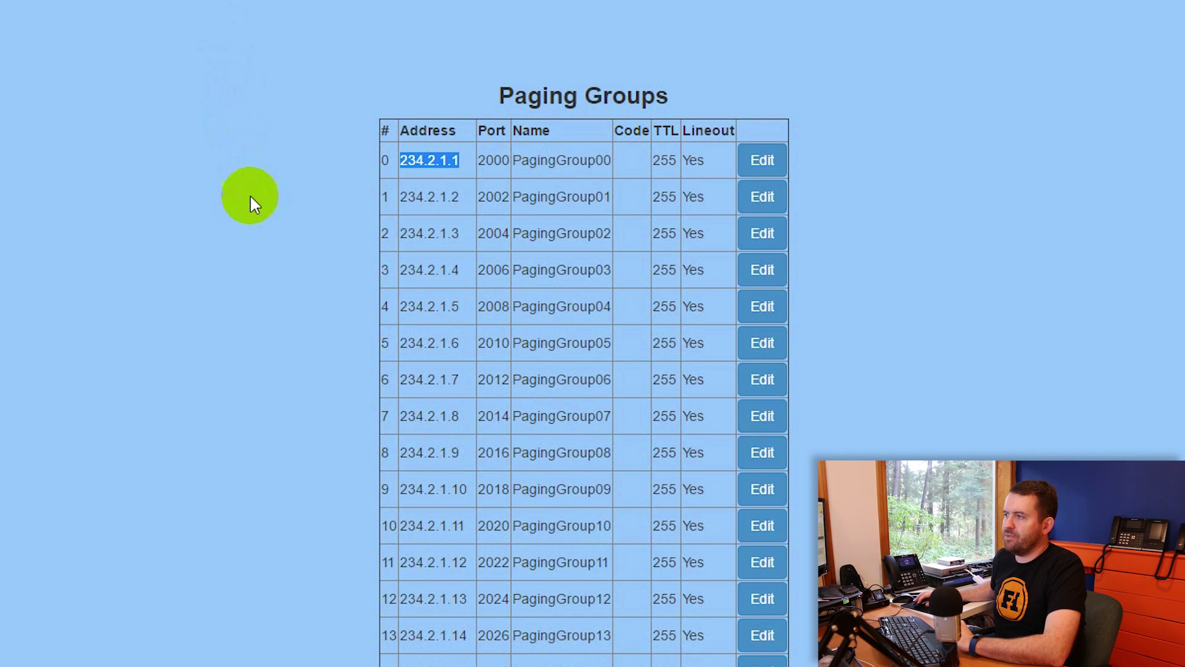
Examine the multicast addresses and ports of the first two paging groups on the CyberData server.
click(414, 162)
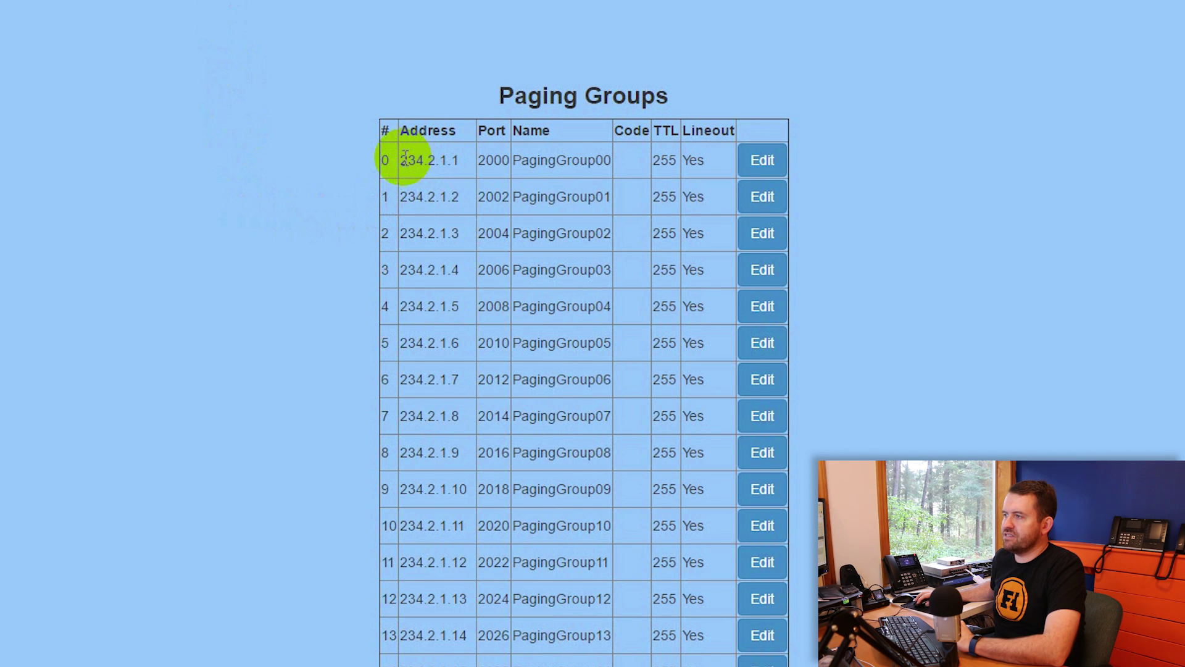
drag(398, 160, 448, 160)
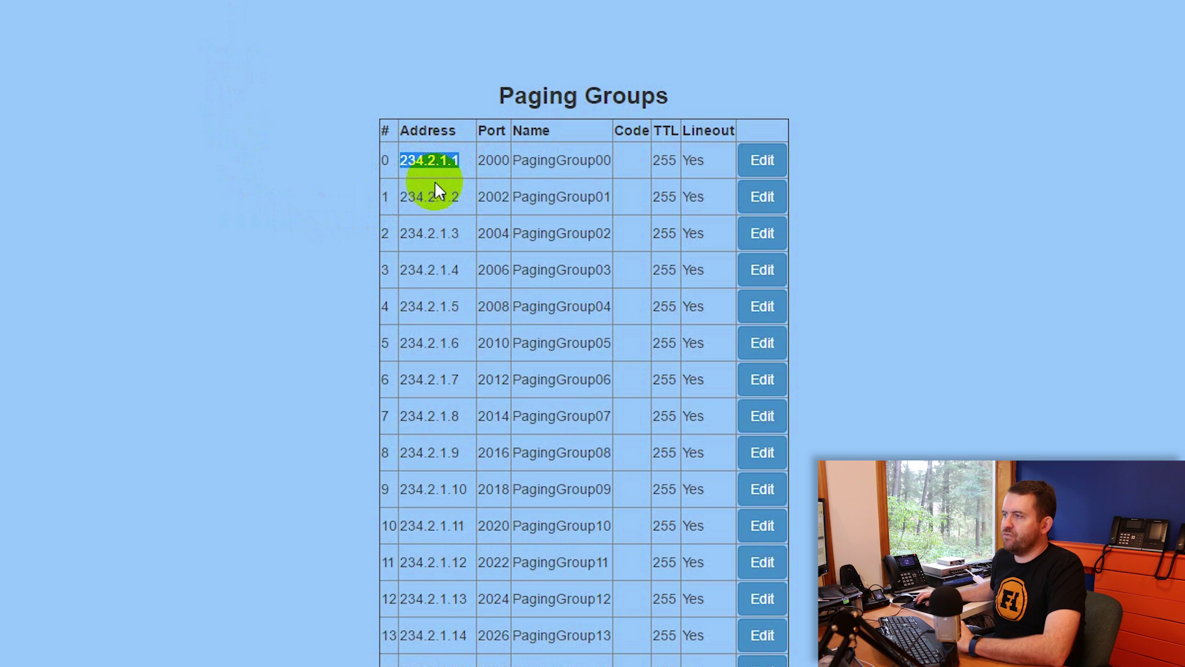
drag(486, 160, 510, 160)
drag(443, 192, 529, 197)
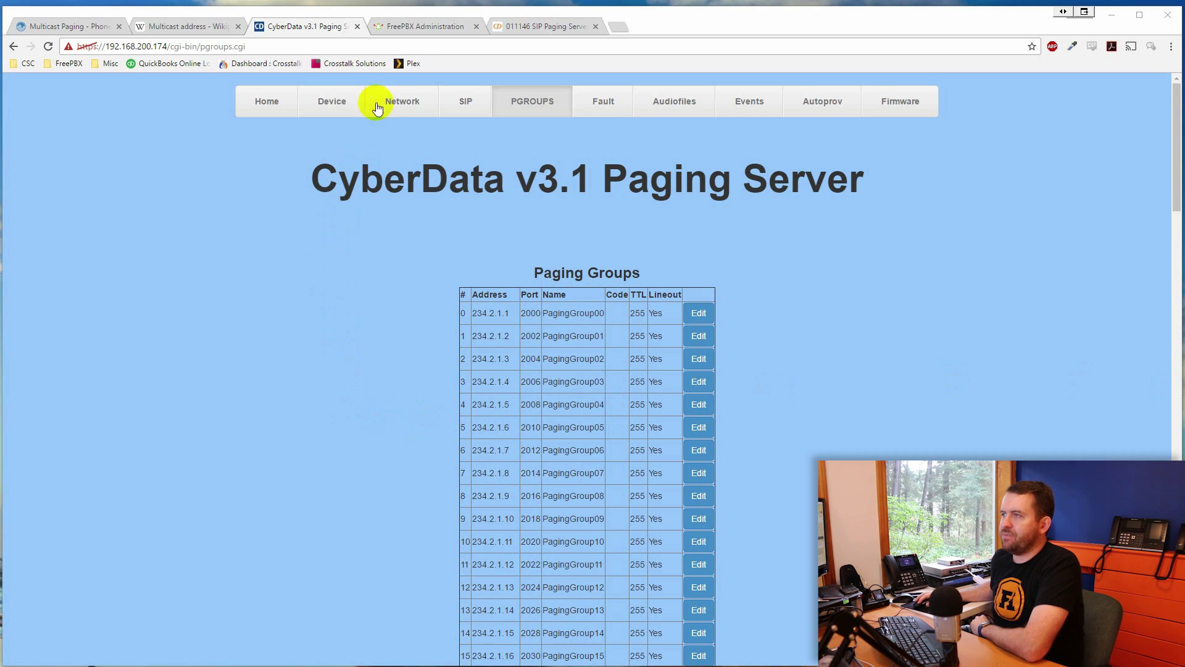
Switch to FreePBX, open page group 300 under Paging and Intercom, and examine its RTP Multicast setting.
click(413, 28)
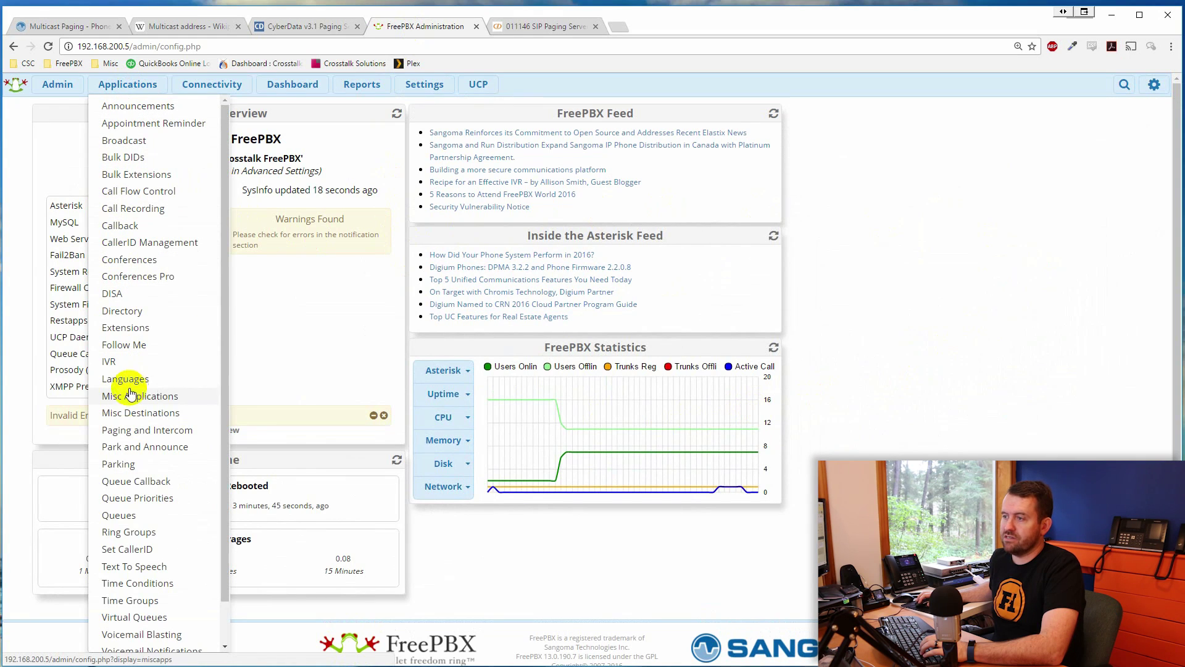
click(120, 432)
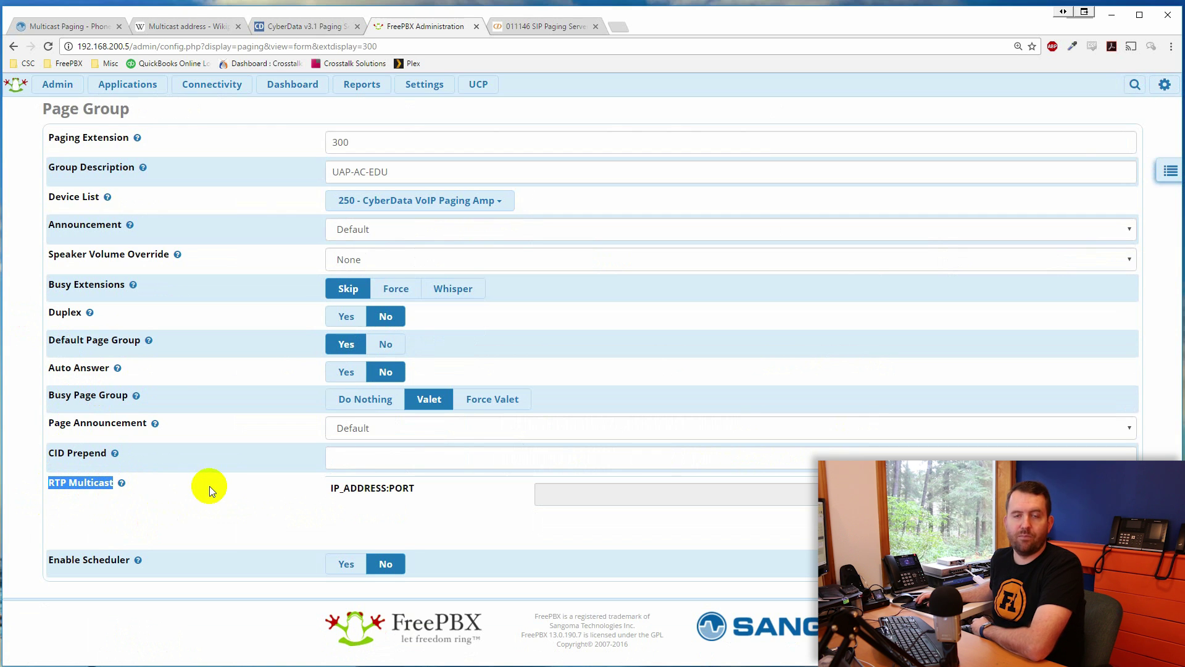
drag(331, 489, 377, 487)
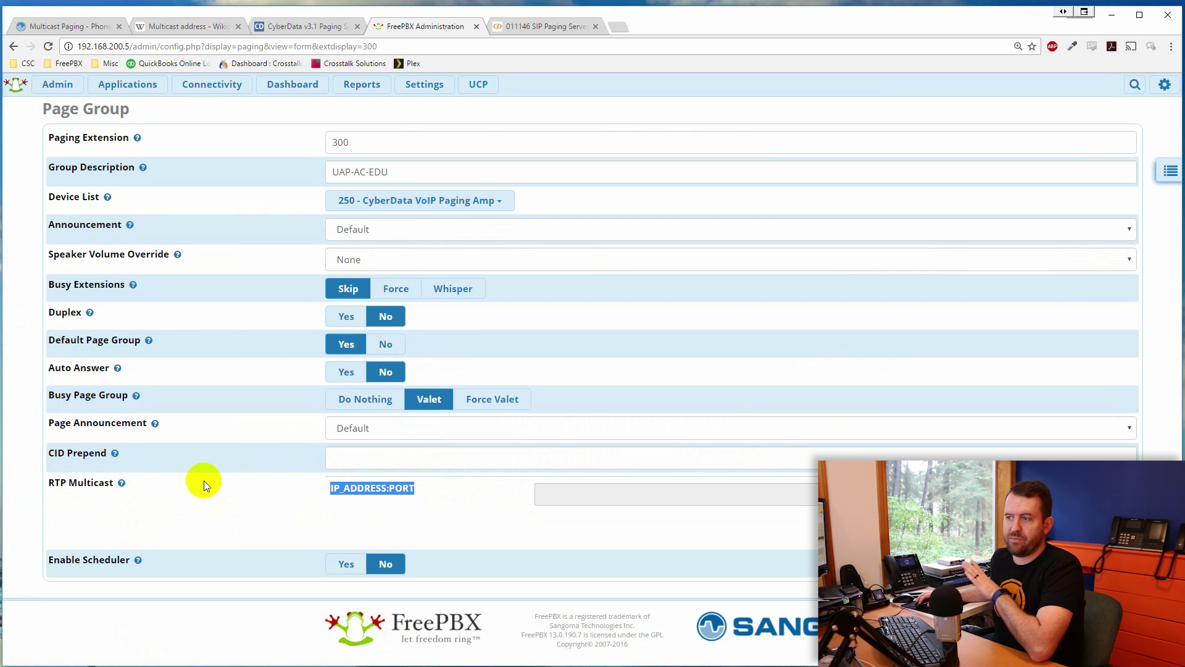
mouse_move(125, 488)
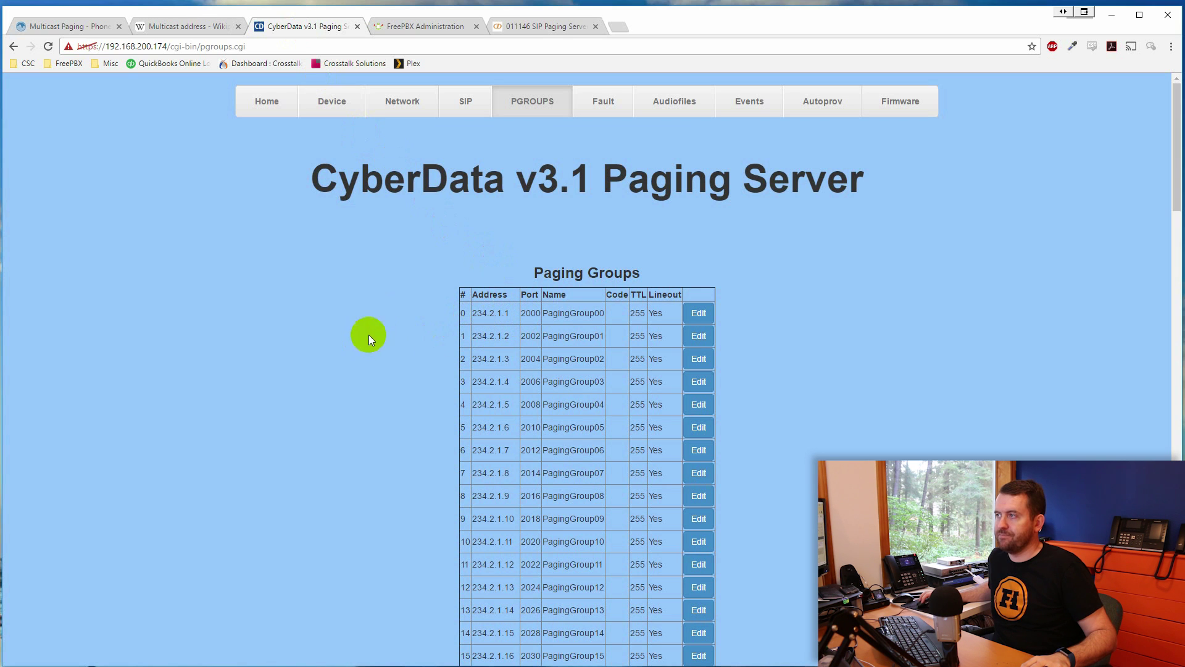
Open the options of the Sangoma template sangoma_s500_testing in the FreePBX Endpoint Manager.
click(425, 26)
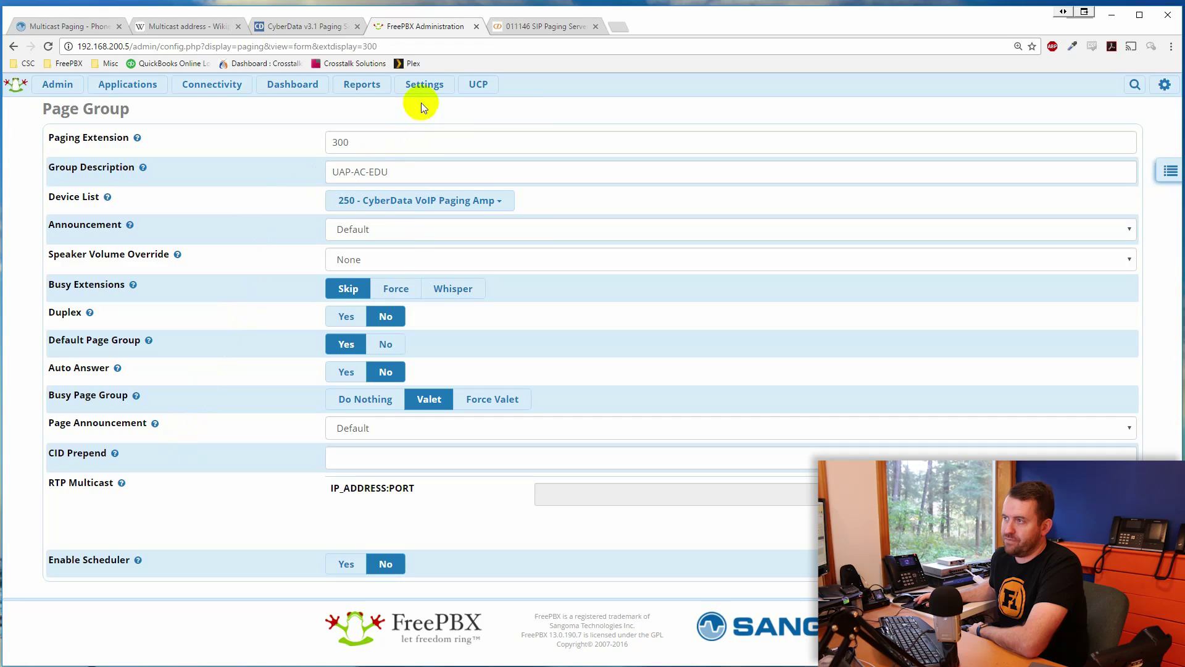
click(425, 90)
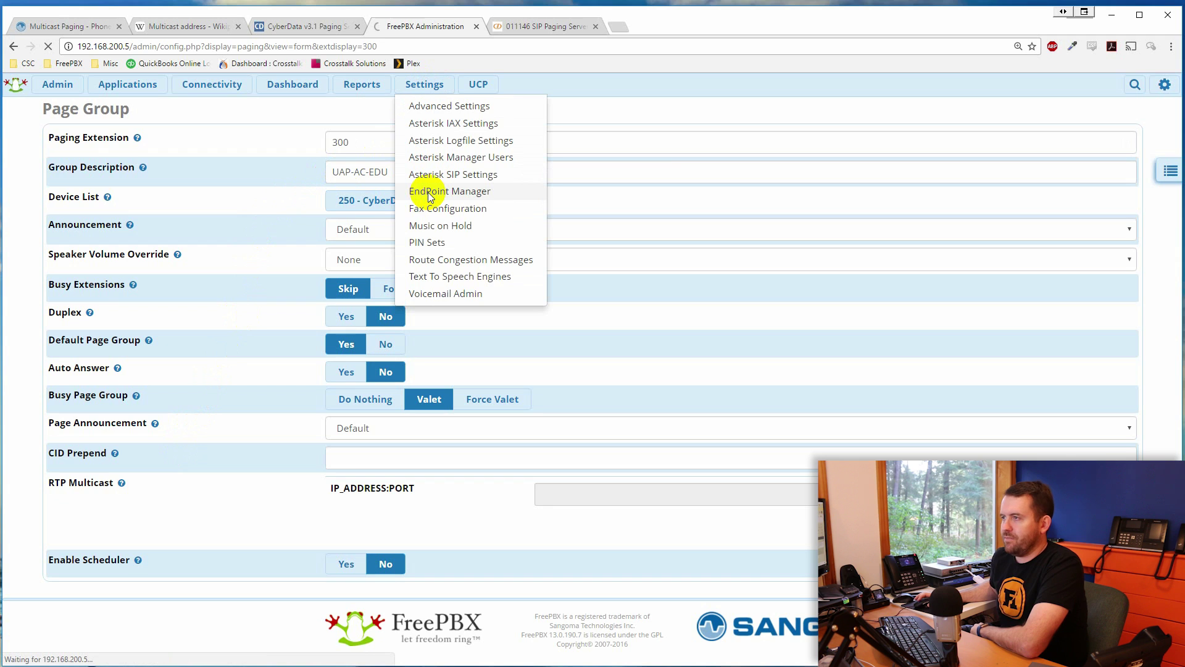
click(1168, 171)
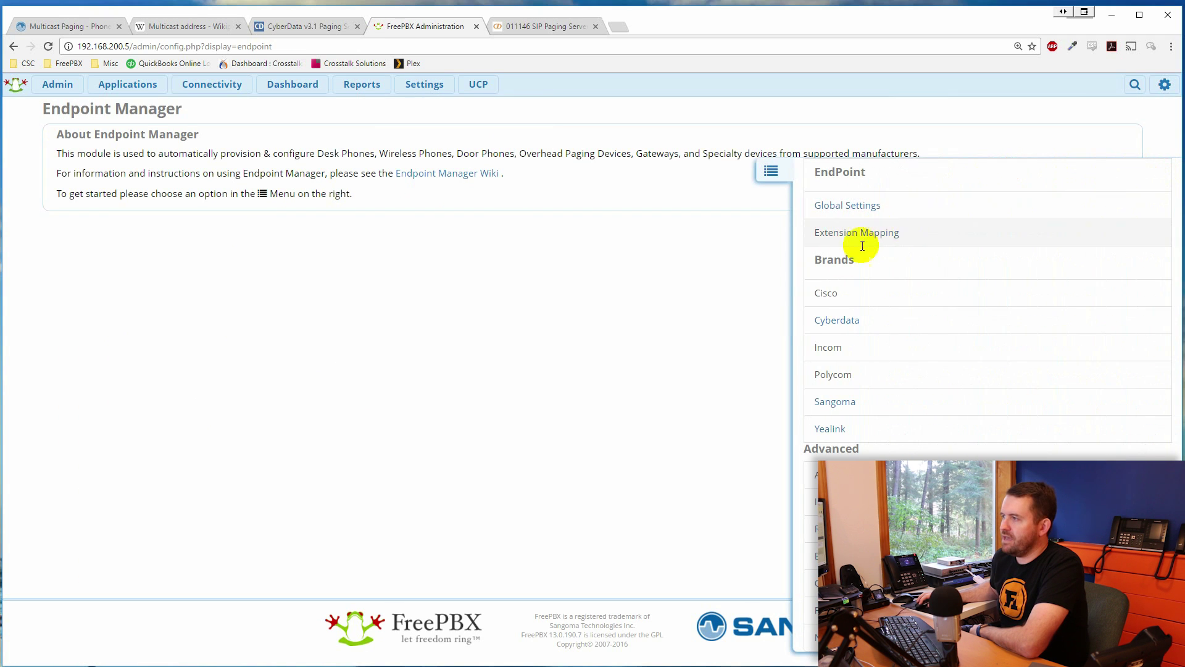
click(837, 404)
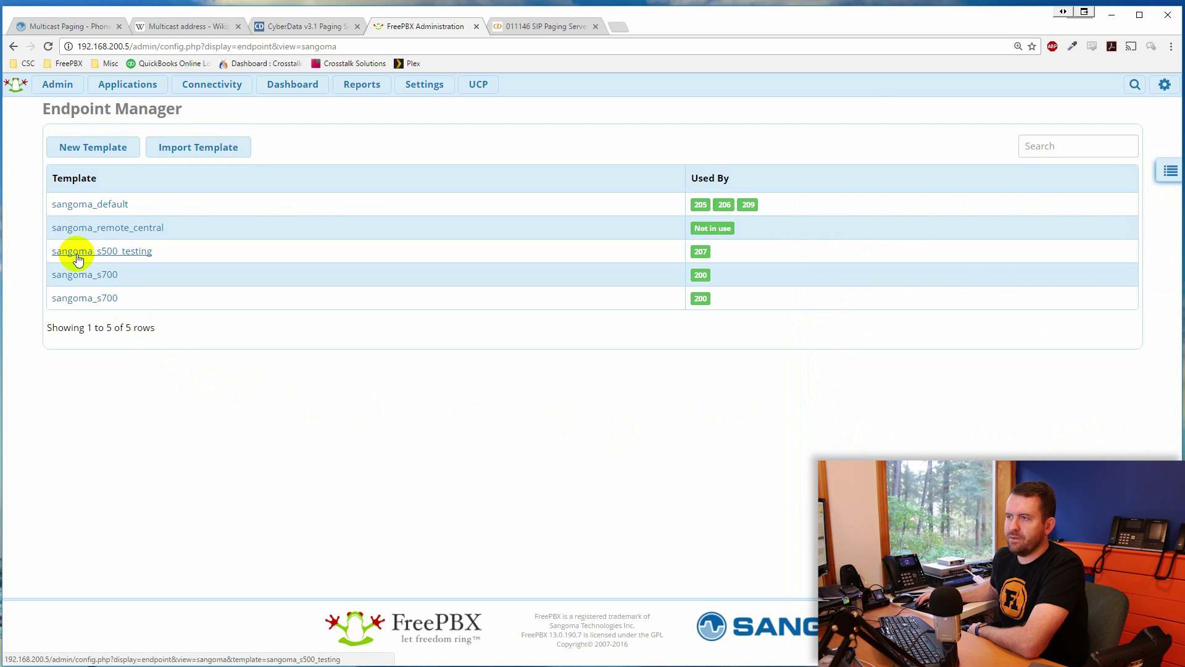
click(78, 259)
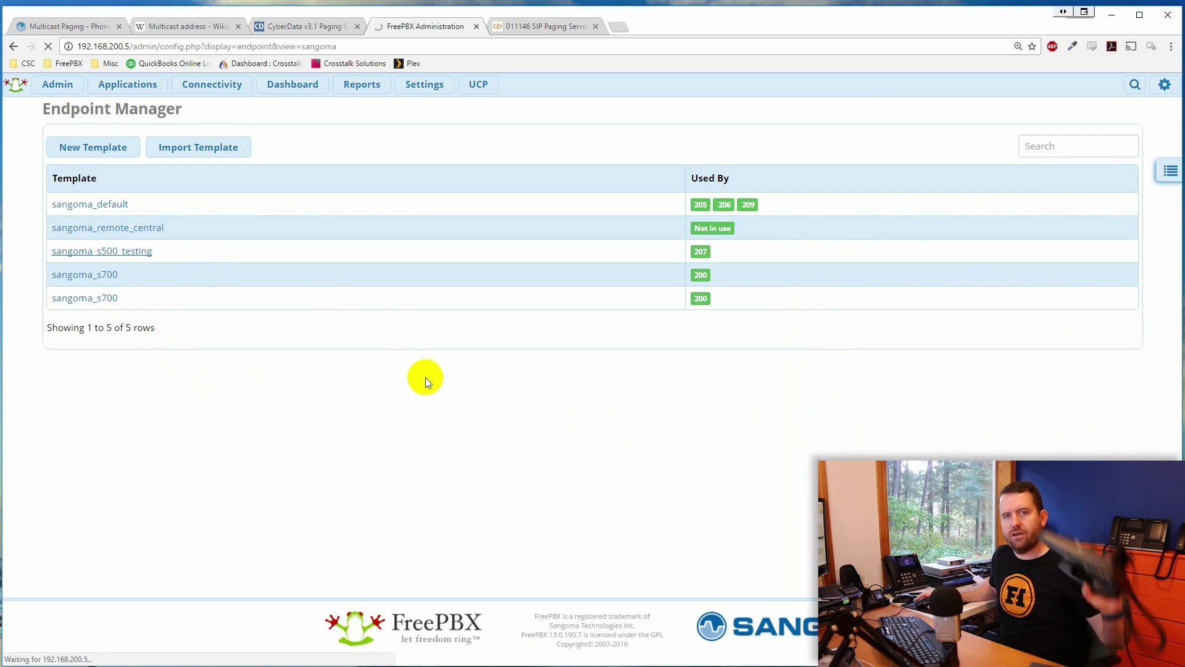
click(284, 163)
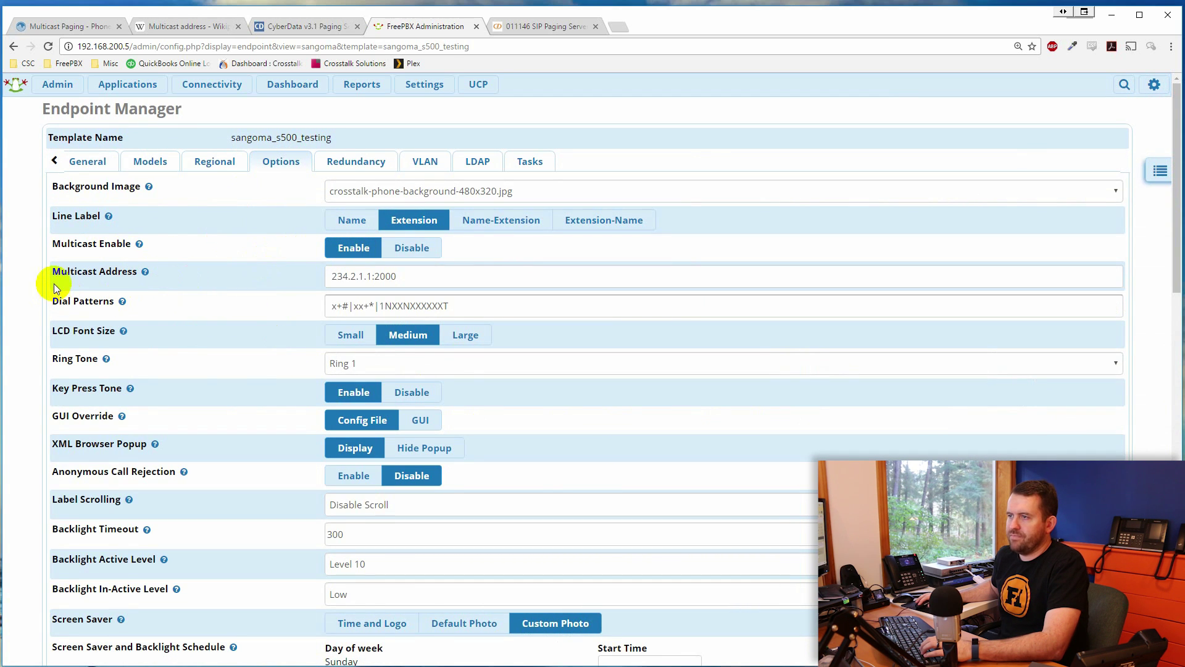
Set the template's Multicast Address to 234.2.1.1:2000,234.2.1.2:2002 and compare it with the paging groups on the CyberData server.
drag(388, 276, 332, 276)
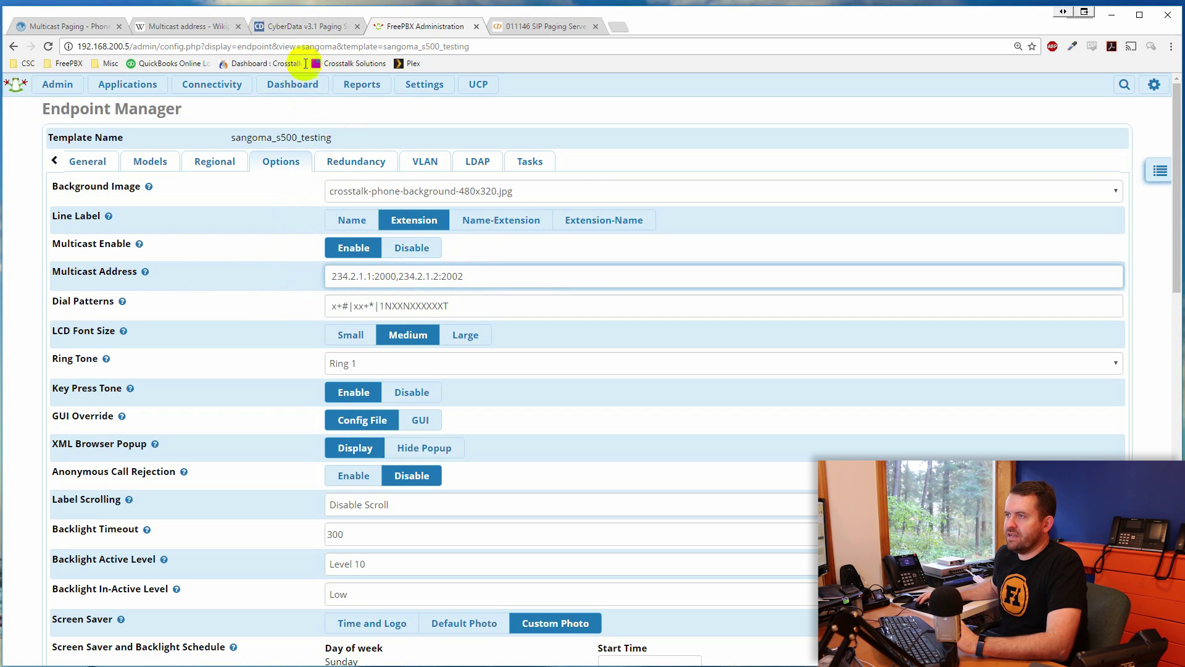
click(295, 28)
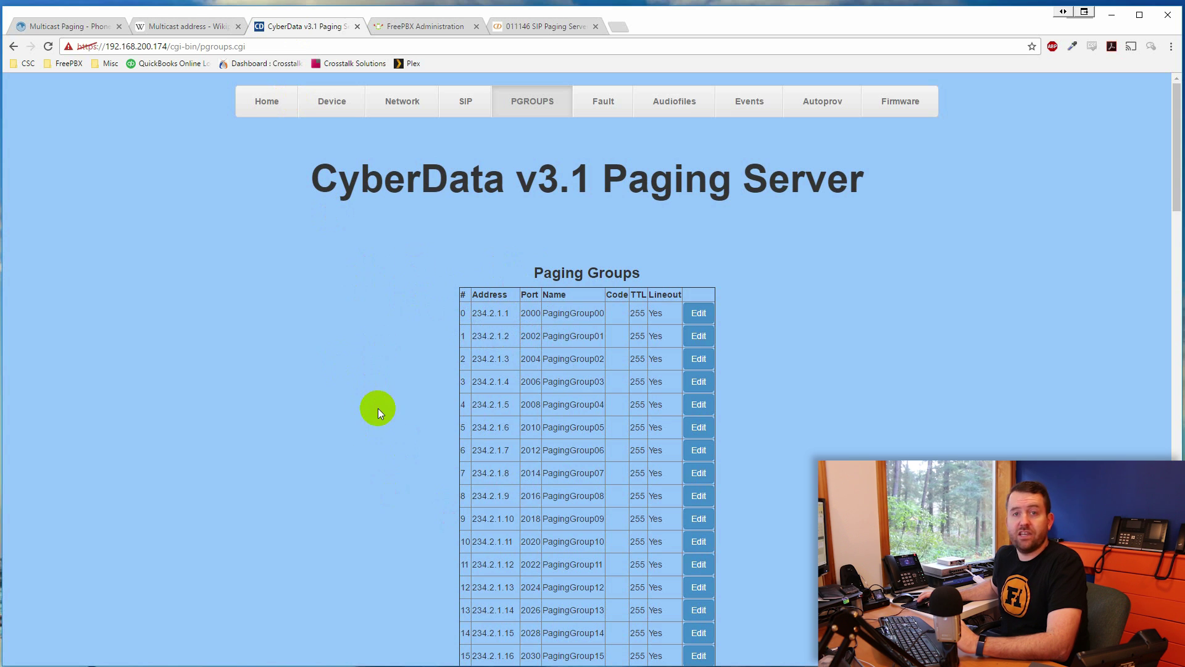
scroll(428, 373, down, 10)
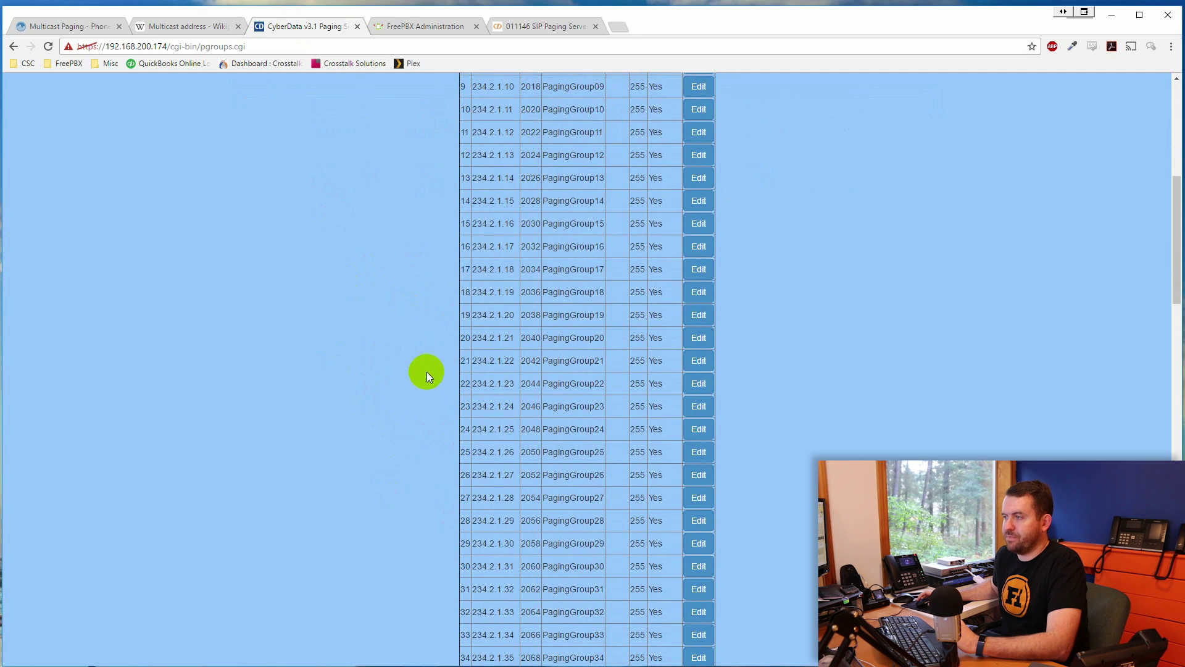
scroll(427, 372, up, 10)
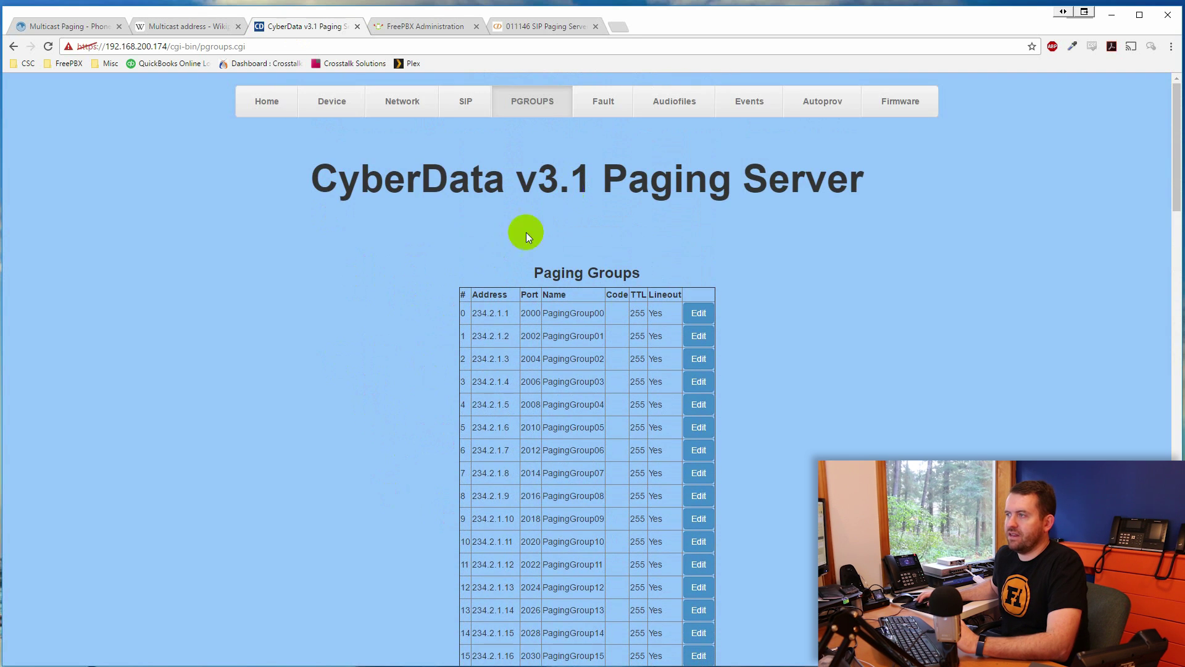
click(408, 27)
click(483, 278)
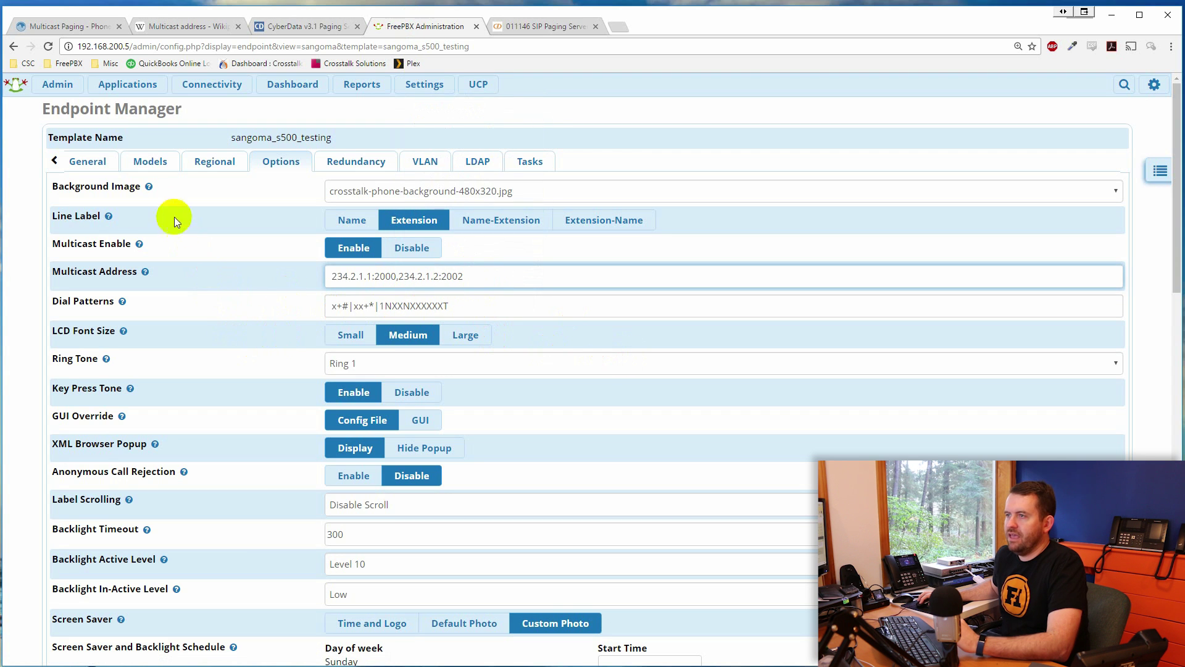
Open the S500 phone model's line keys in the template and select Multicast Paging as the type of Line Key 8.
click(148, 162)
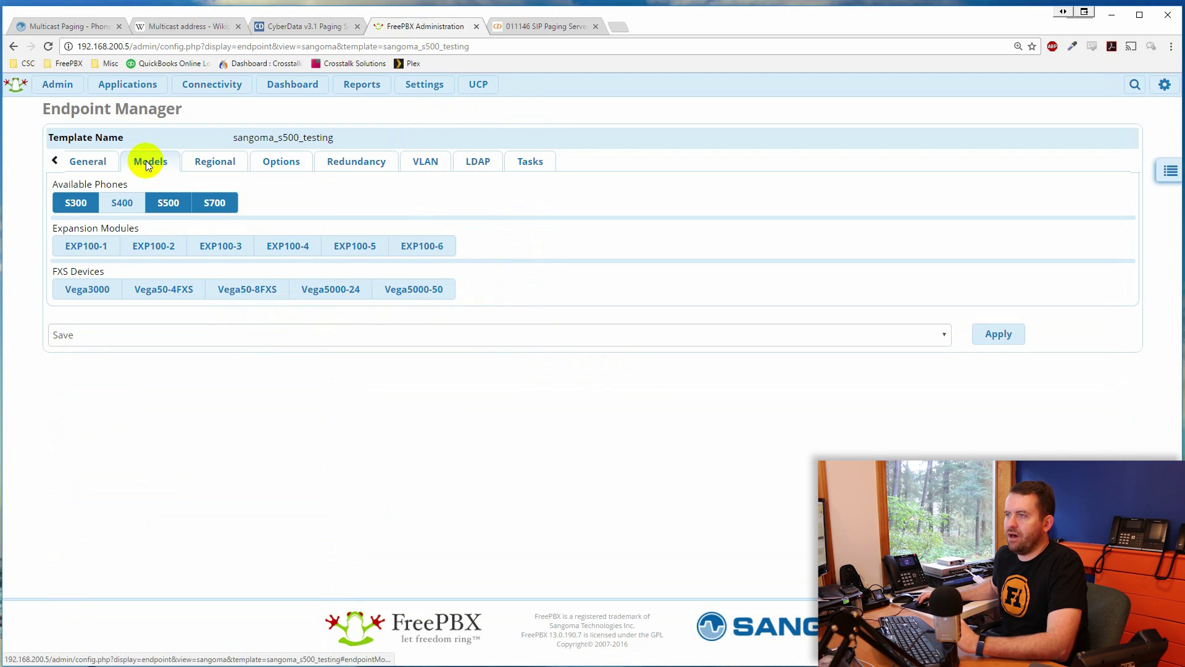
click(168, 203)
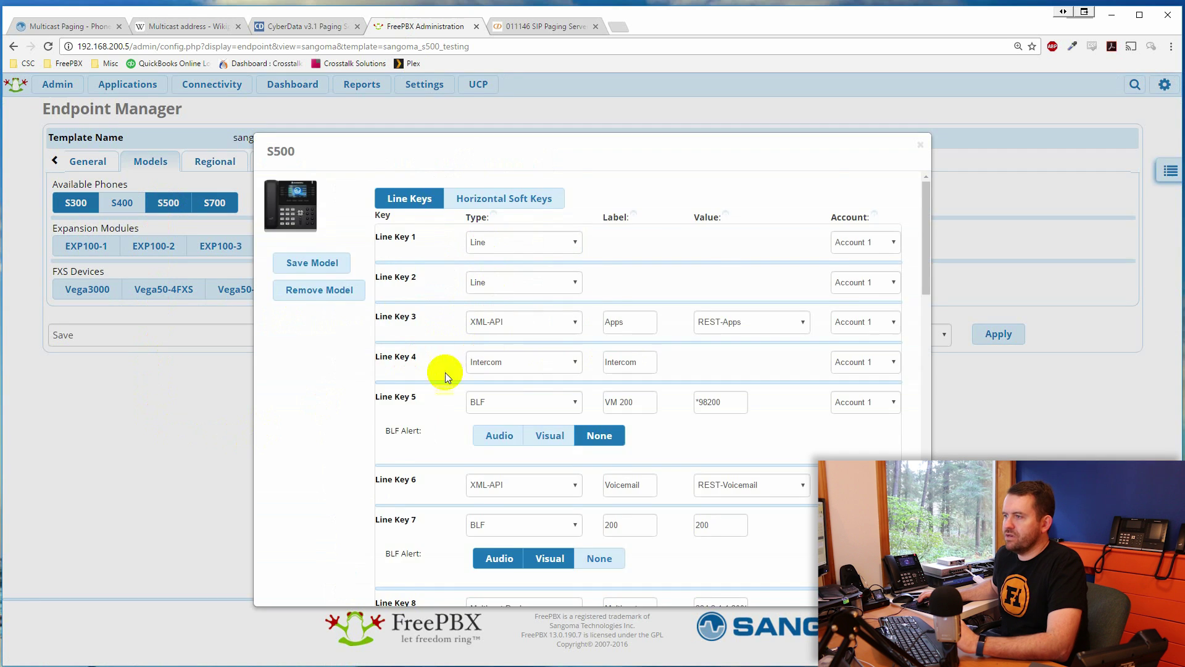
scroll(416, 387, down, 3)
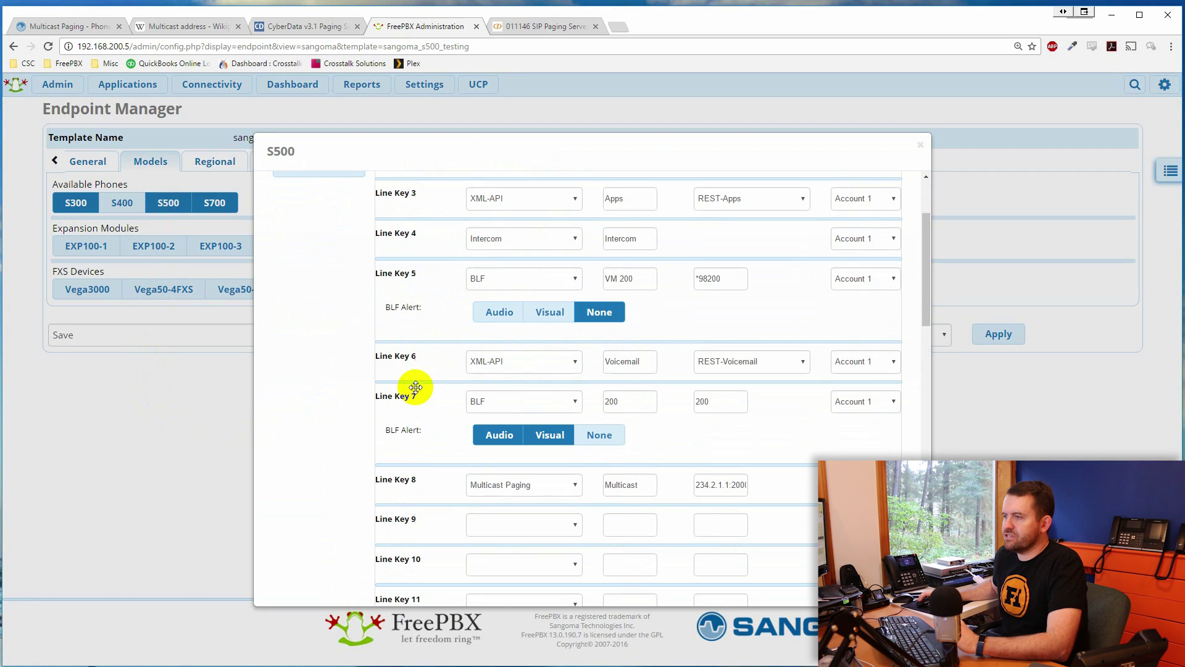
click(575, 486)
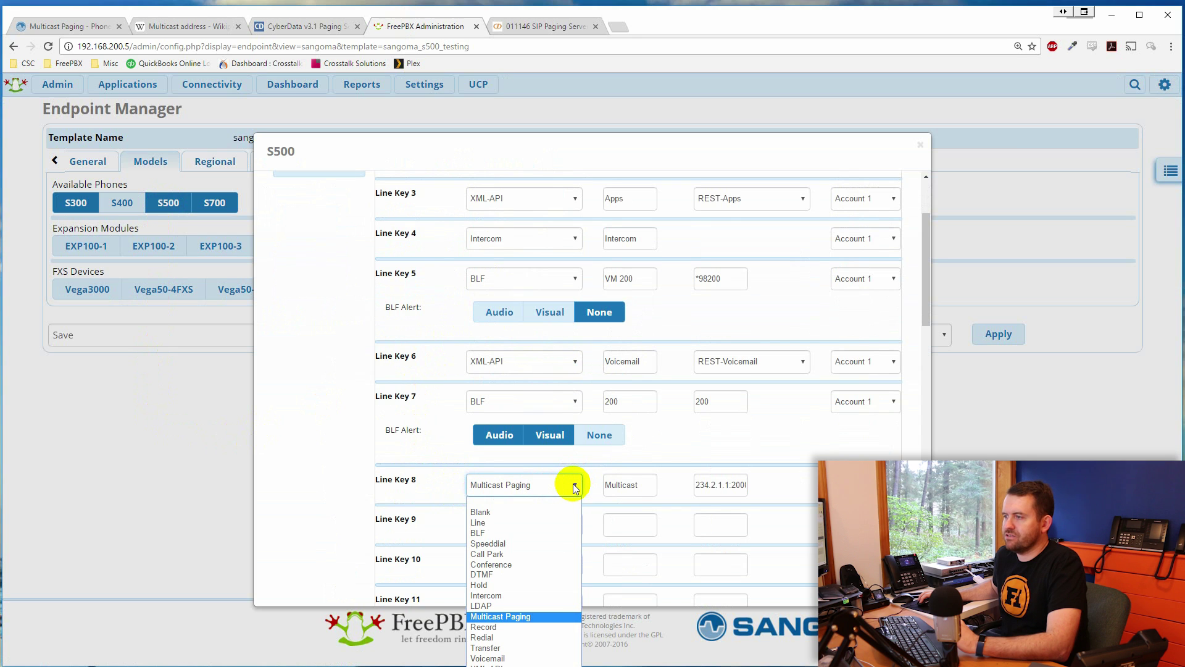
click(504, 619)
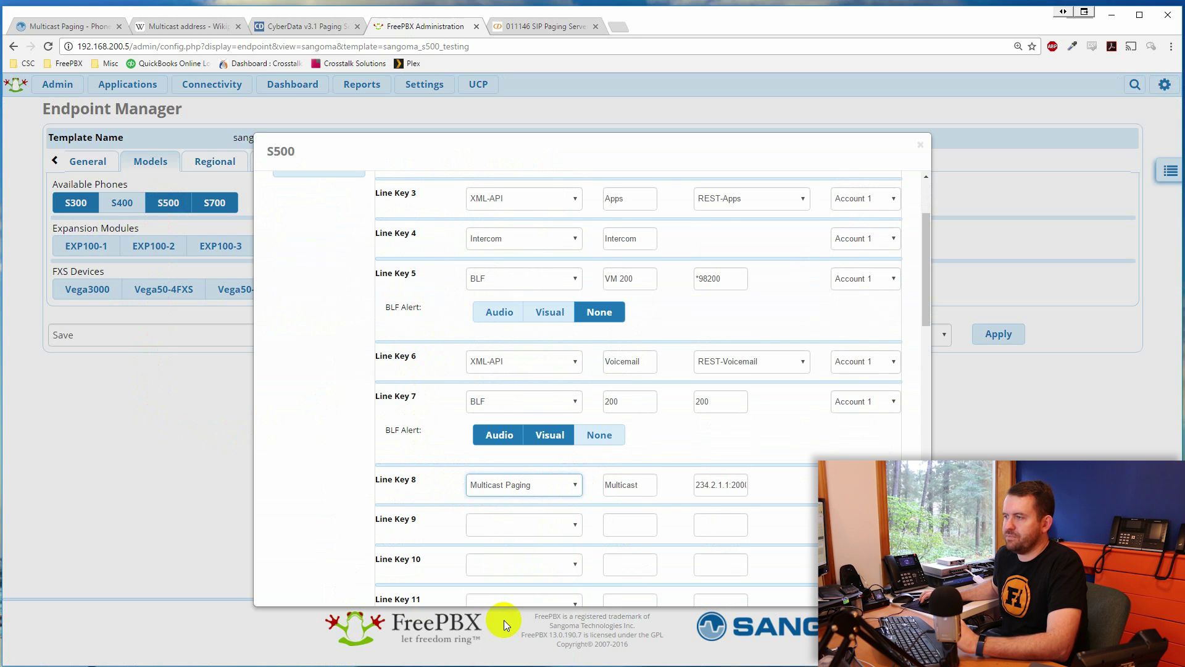
Check the label and multicast address entered for Line Key 8 in the S500 line key settings.
double_click(648, 489)
click(654, 485)
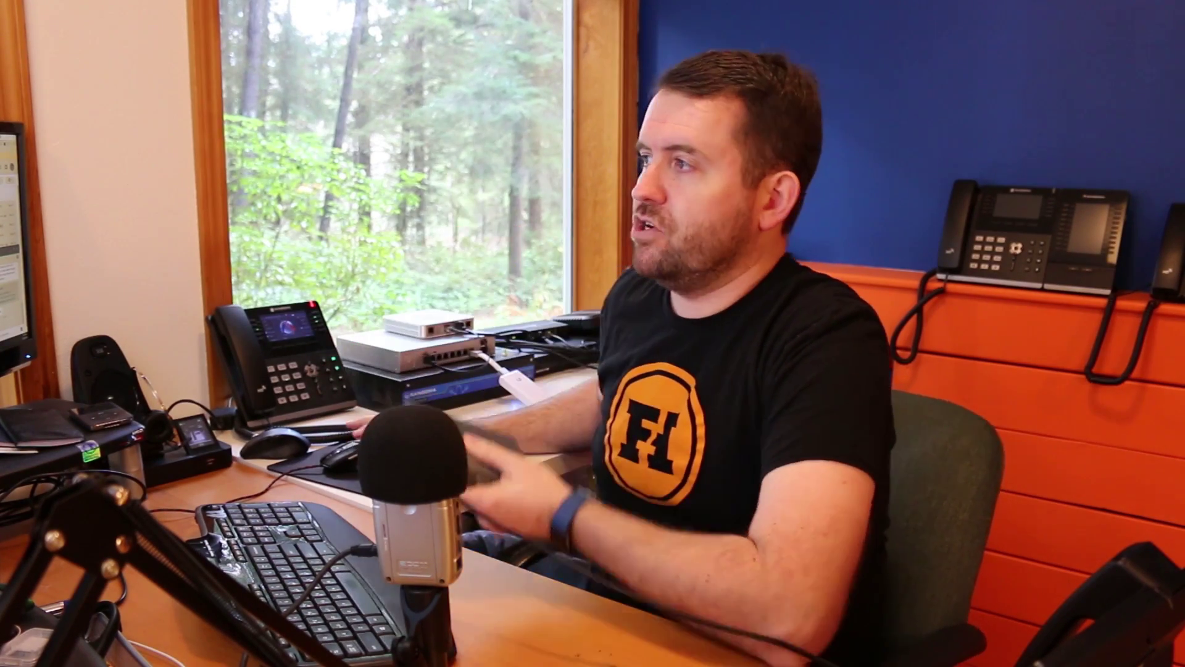
Open the cyberdata_default template in the Endpoint Manager and inspect its multicast settings and the Pager-Server-V3 model options.
click(1167, 169)
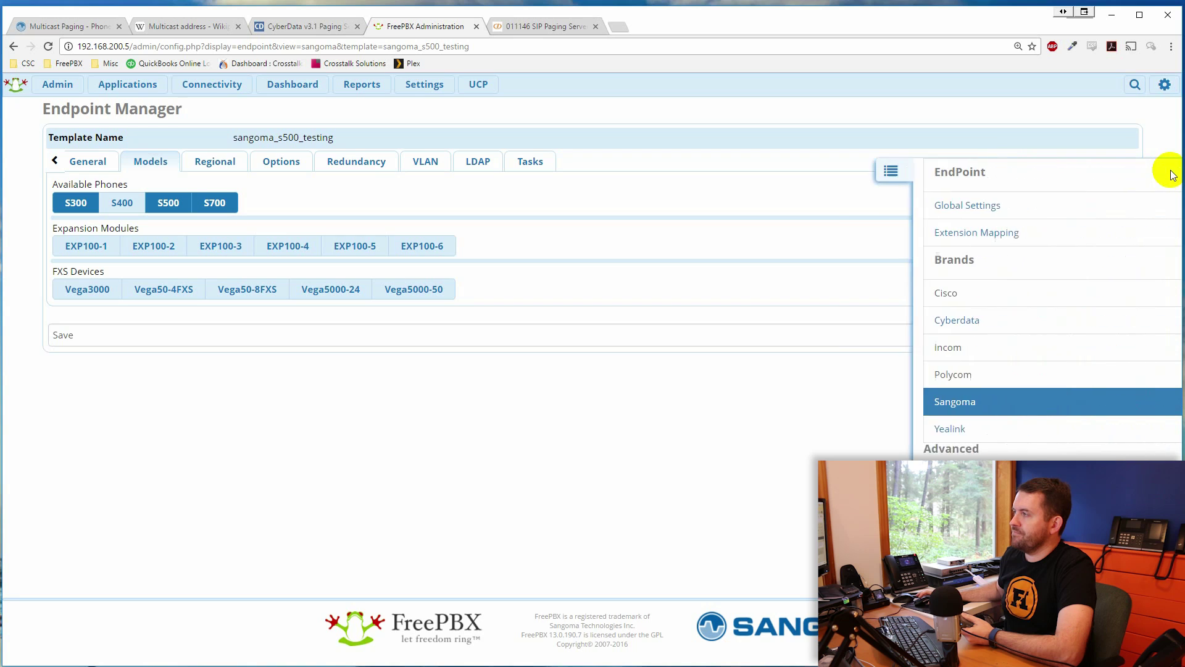
click(838, 321)
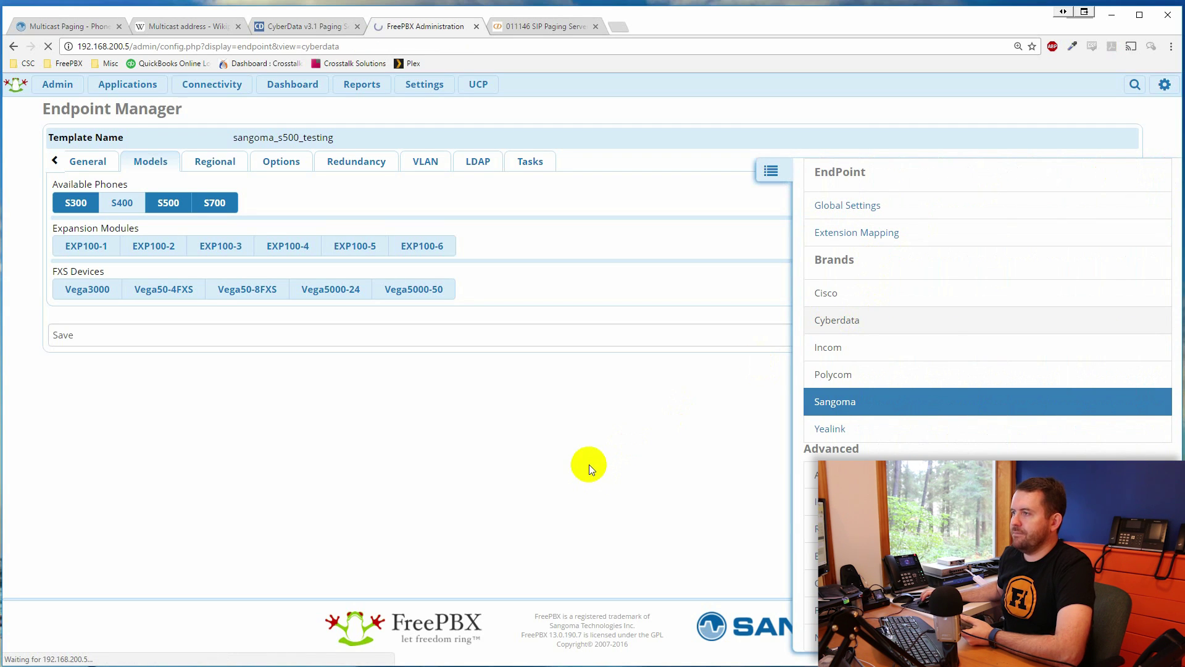
click(79, 204)
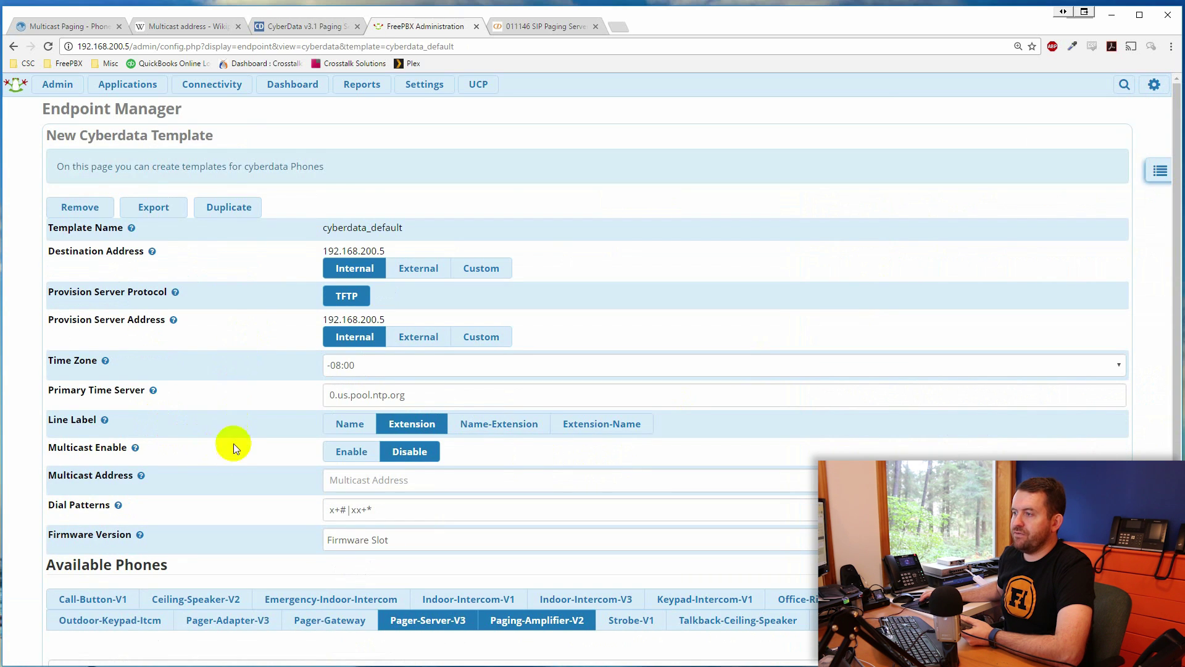
scroll(234, 469, down, 2)
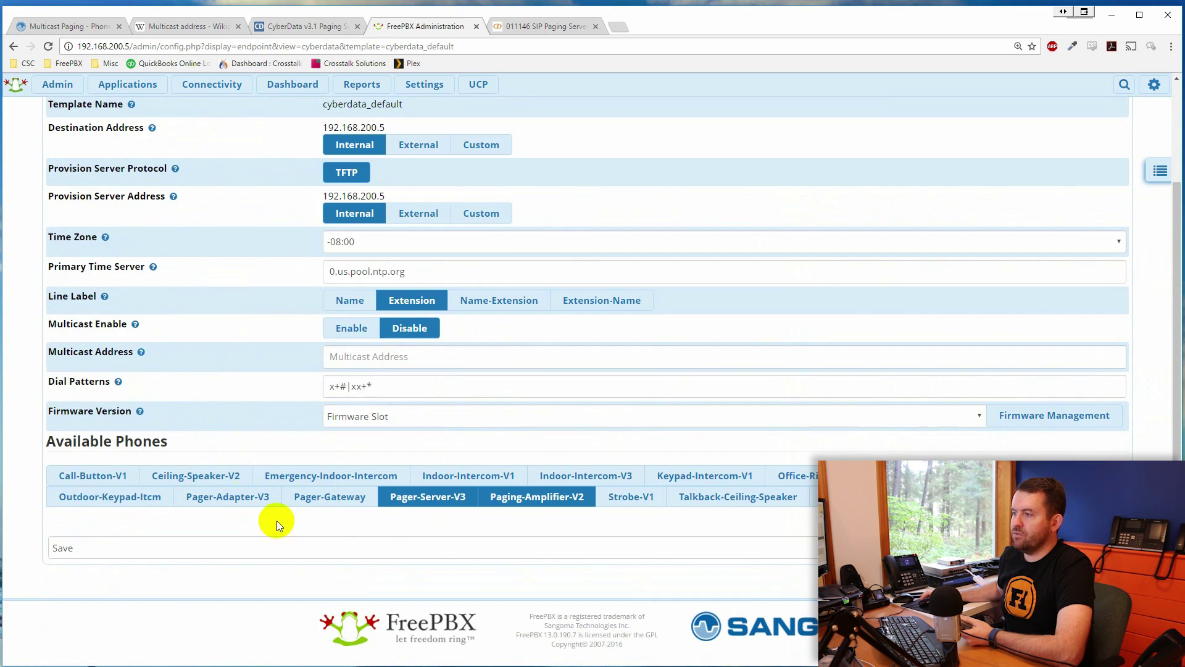
click(432, 499)
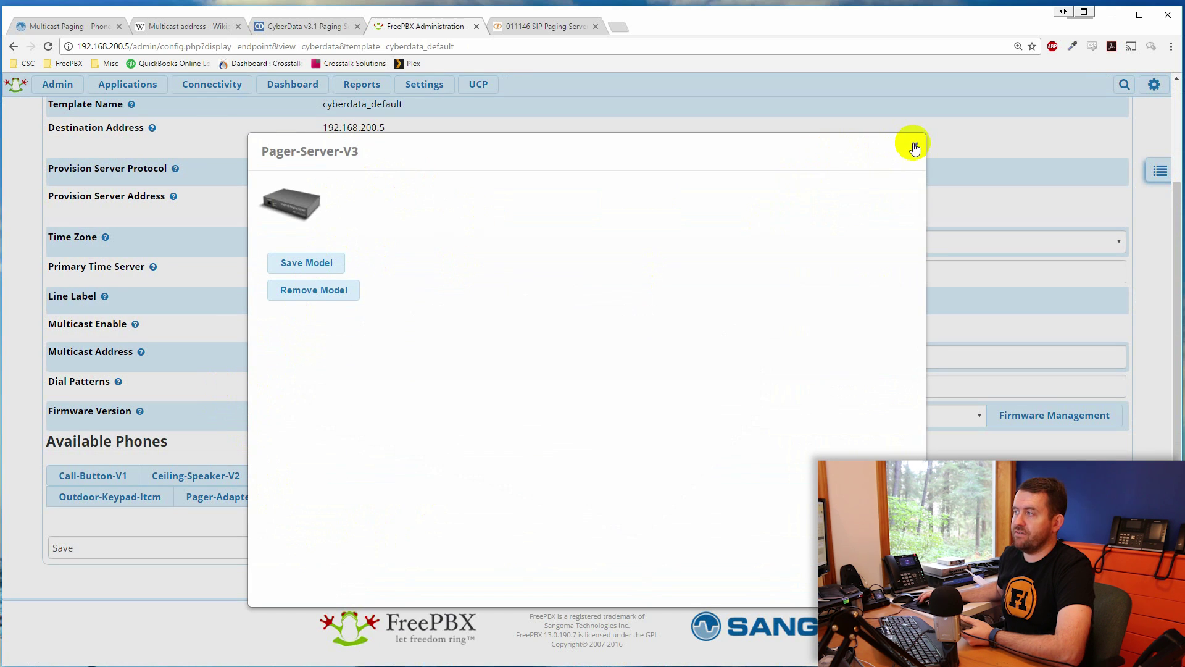
click(915, 145)
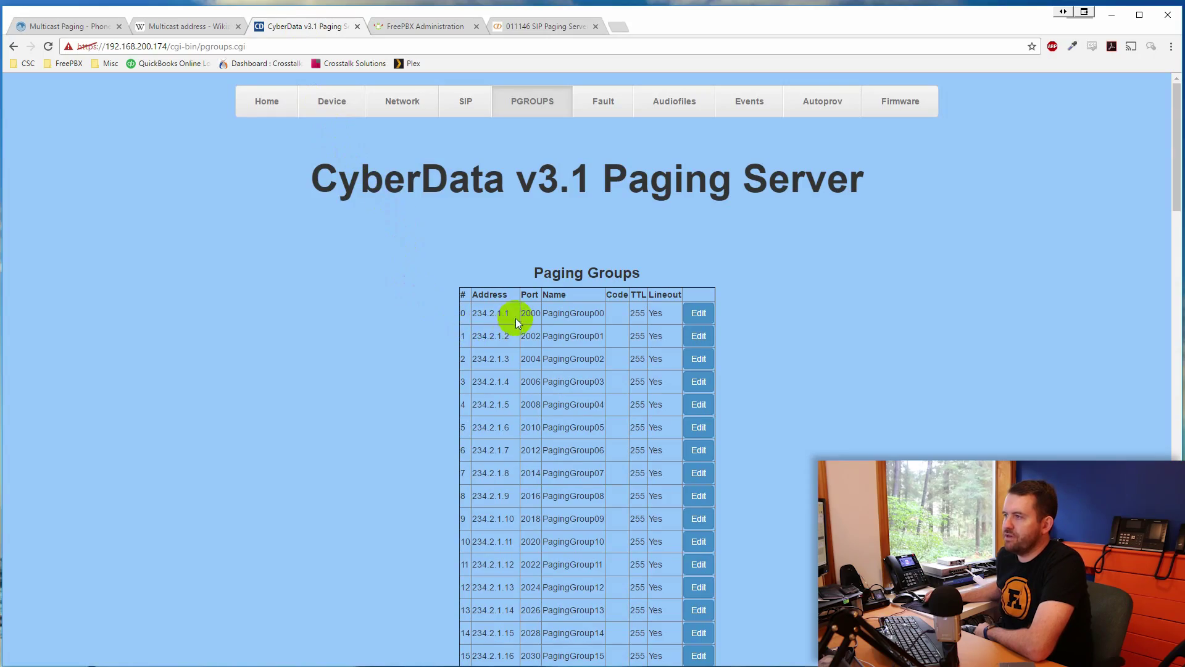
Switch to the CyberData paging server, review its full list of paging groups and check the Primary SIP Server registration status.
scroll(482, 312, down, 10)
scroll(471, 346, up, 10)
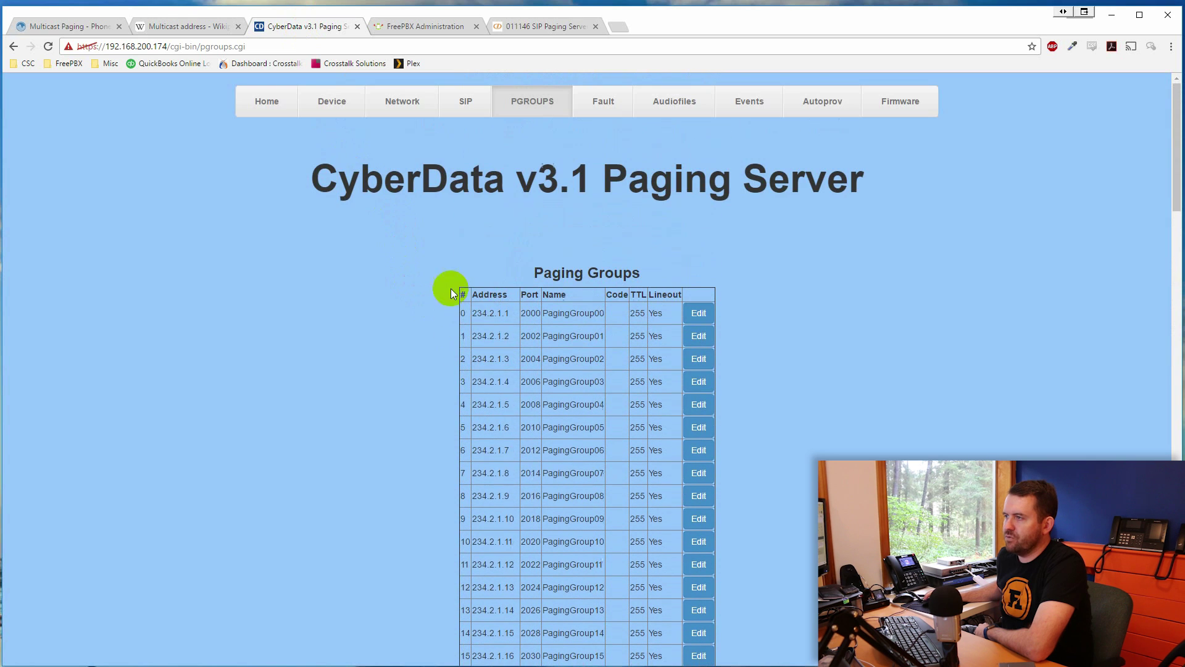
scroll(425, 352, down, 20)
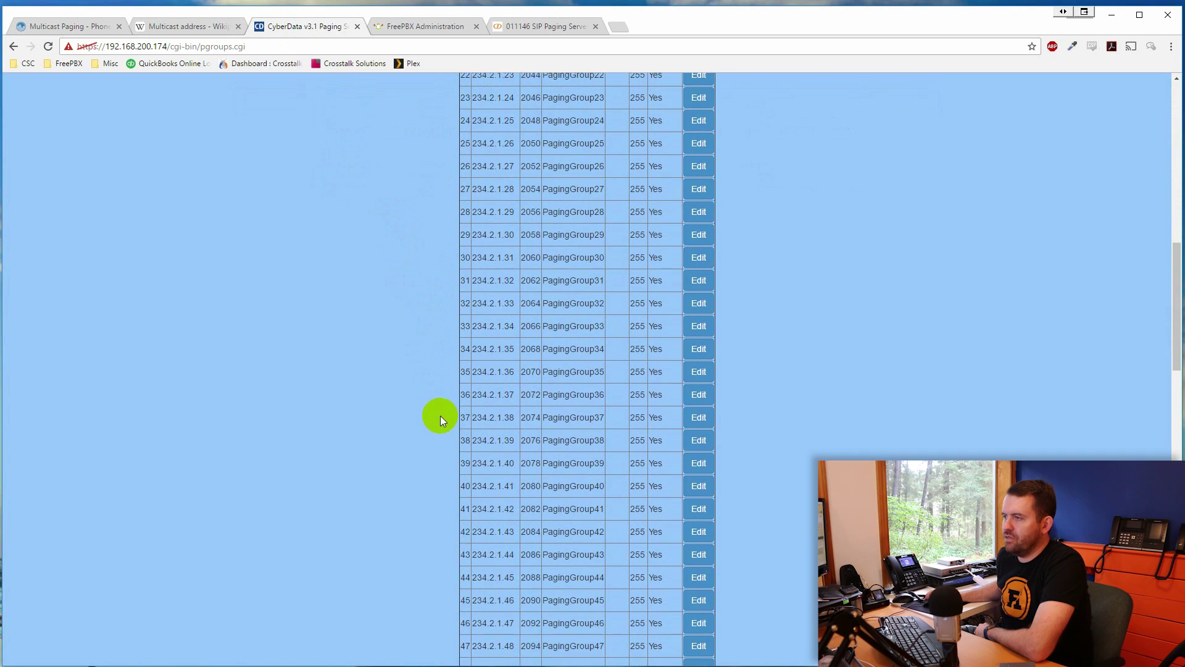
scroll(461, 586, down, 2)
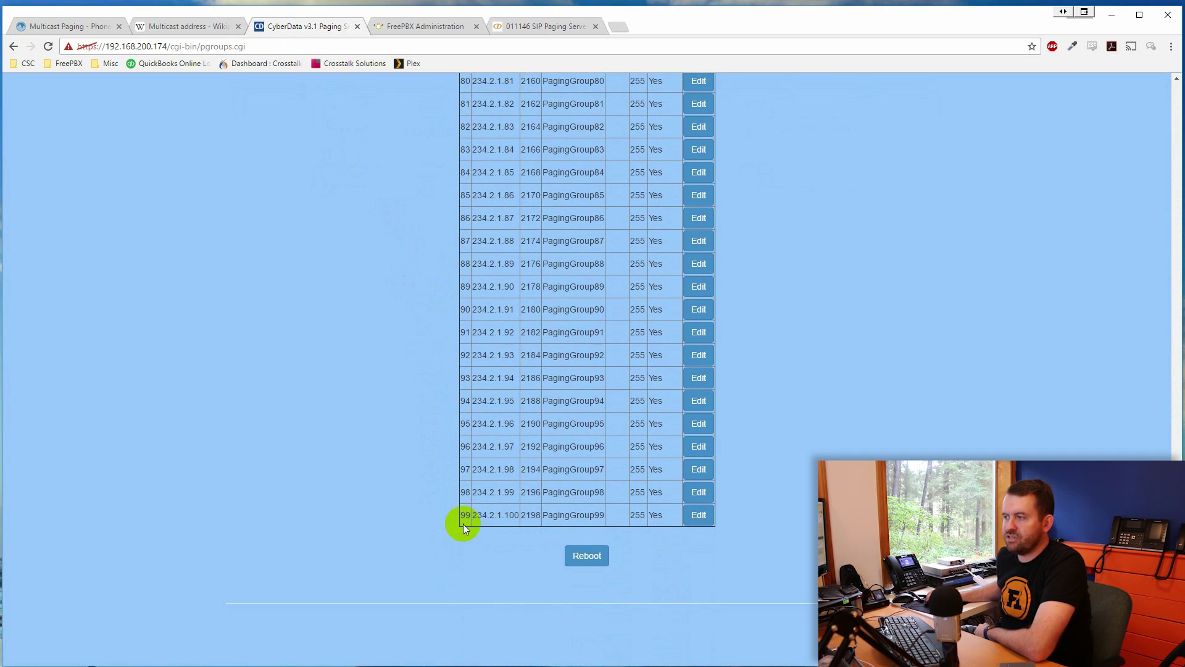
scroll(345, 457, up, 20)
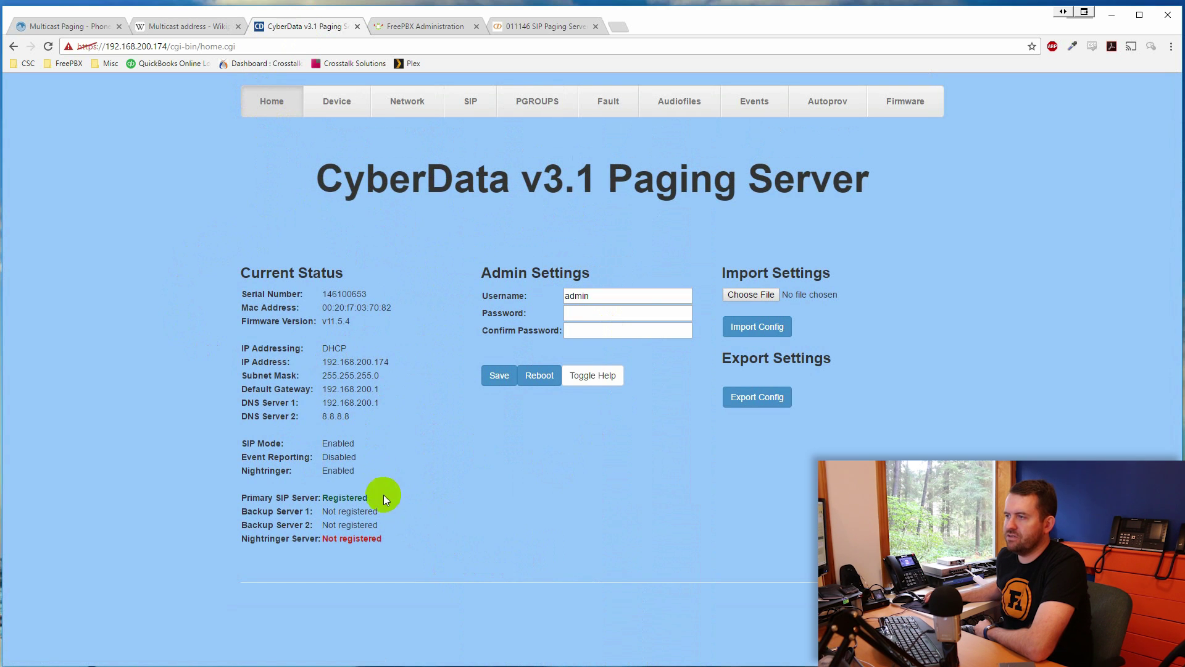
drag(300, 494, 232, 494)
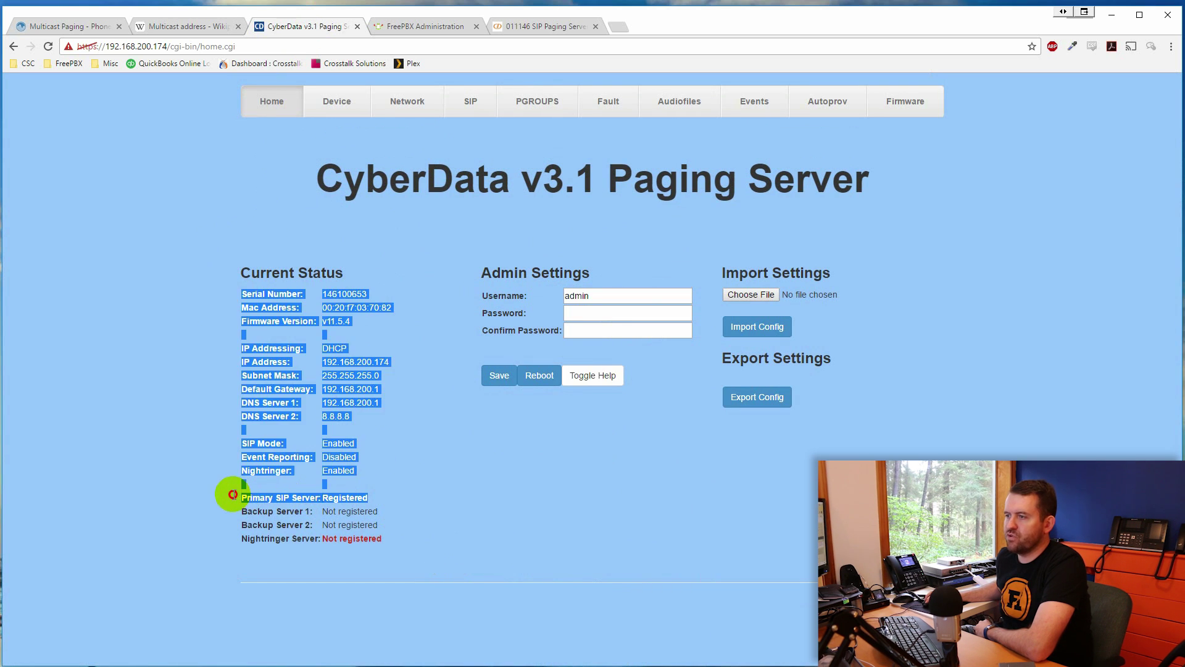
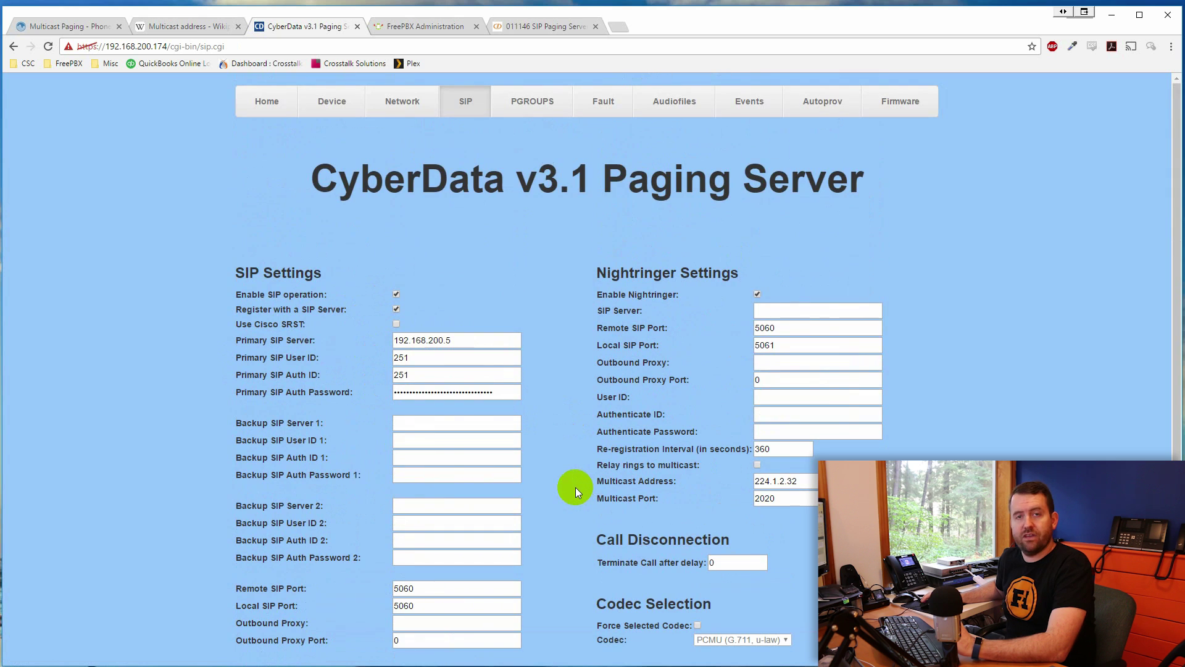
Edit paging group 1 (PagingGroup01) on the CyberData server, enter a security code for it and save the changes.
click(533, 103)
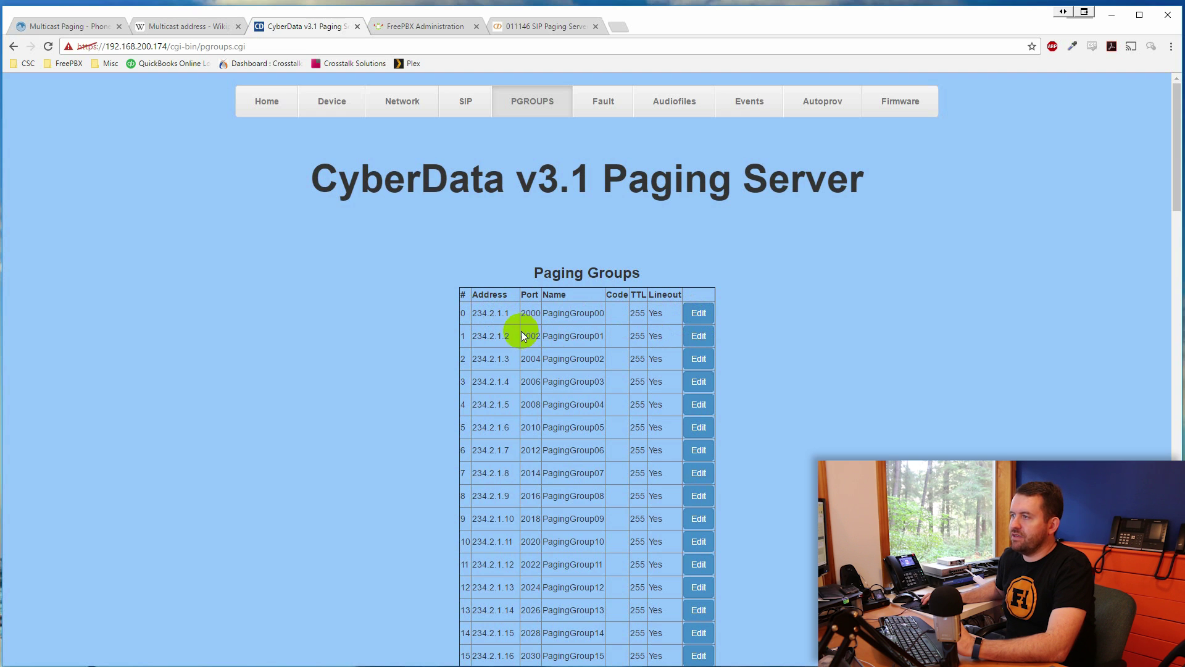
click(699, 338)
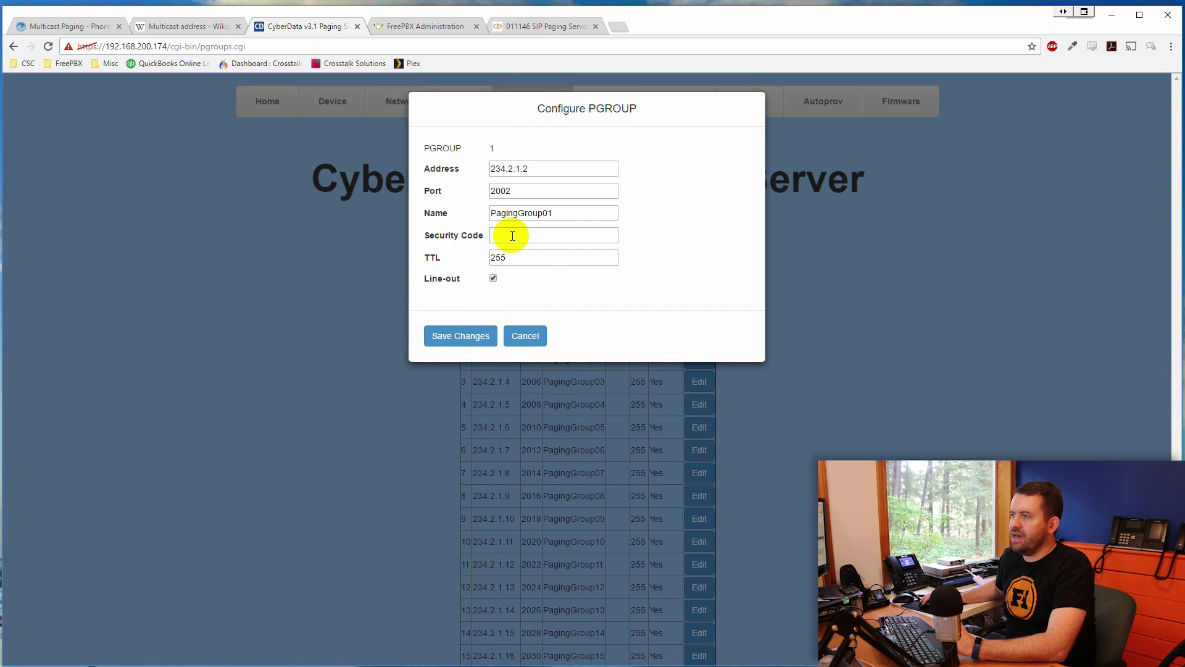
text(4)
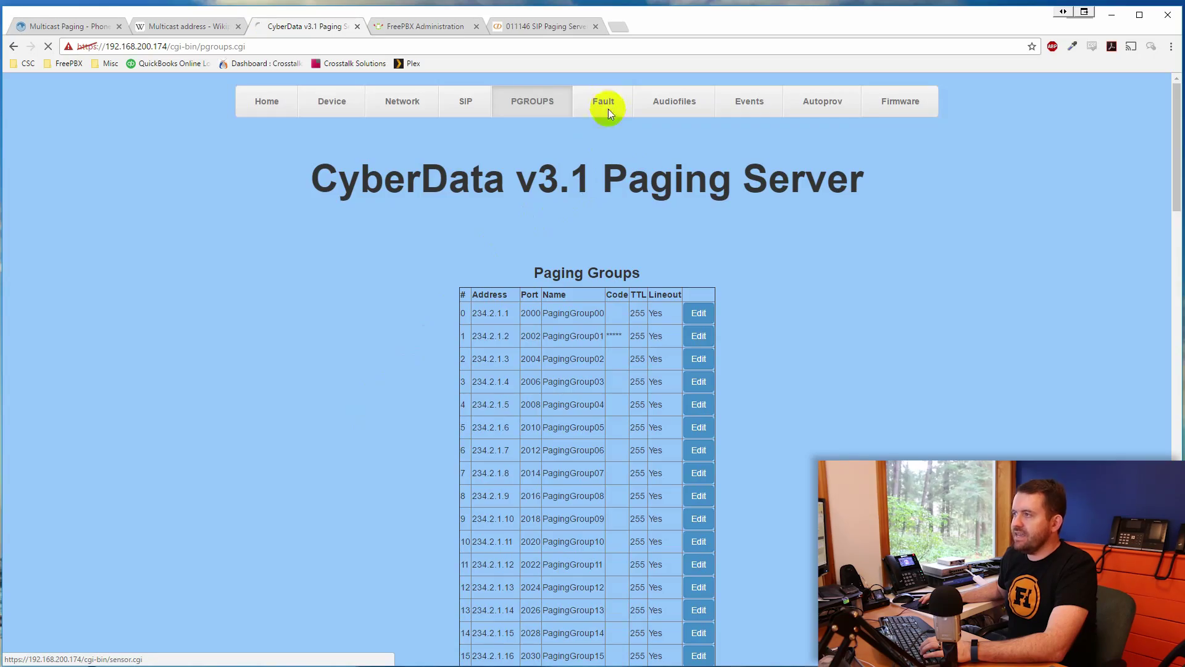
Review the CyberData server's fault detection settings and its list of replaceable audio files from the digits through Night Ring.
click(609, 109)
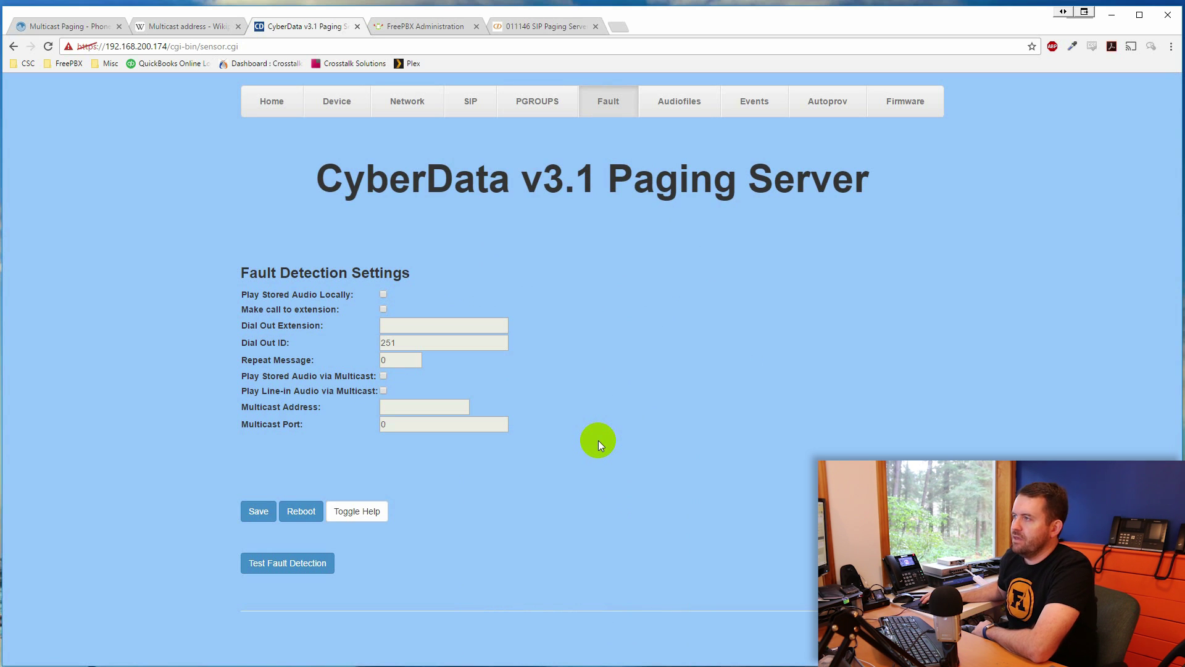
click(679, 101)
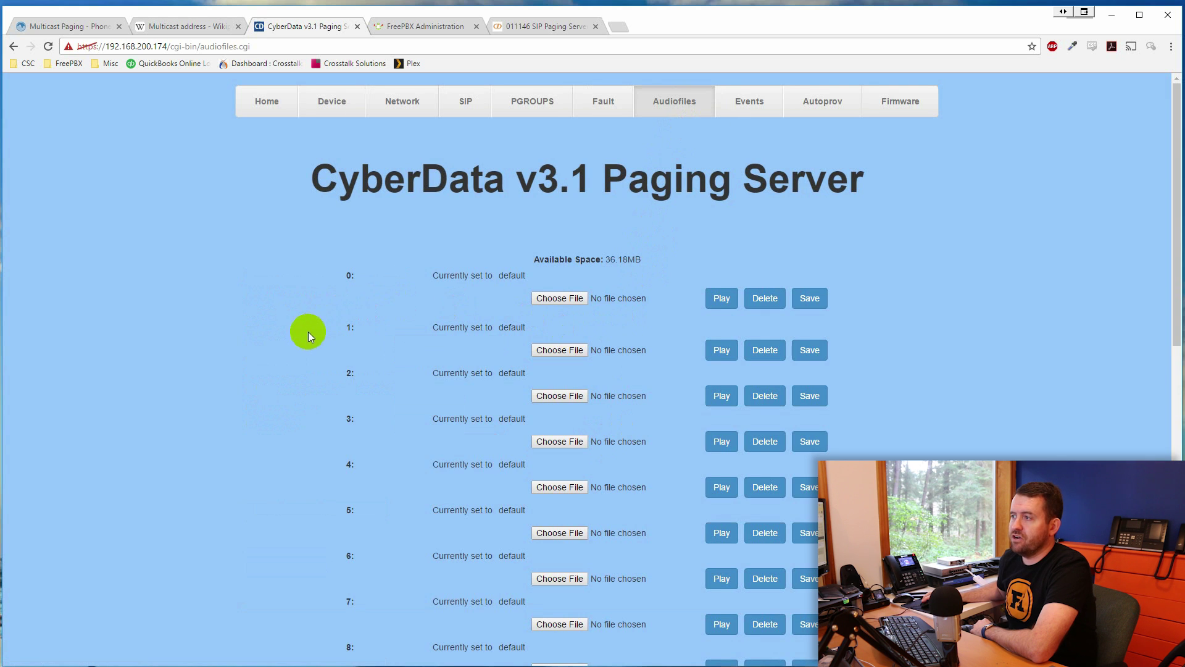
scroll(457, 275, down, 2)
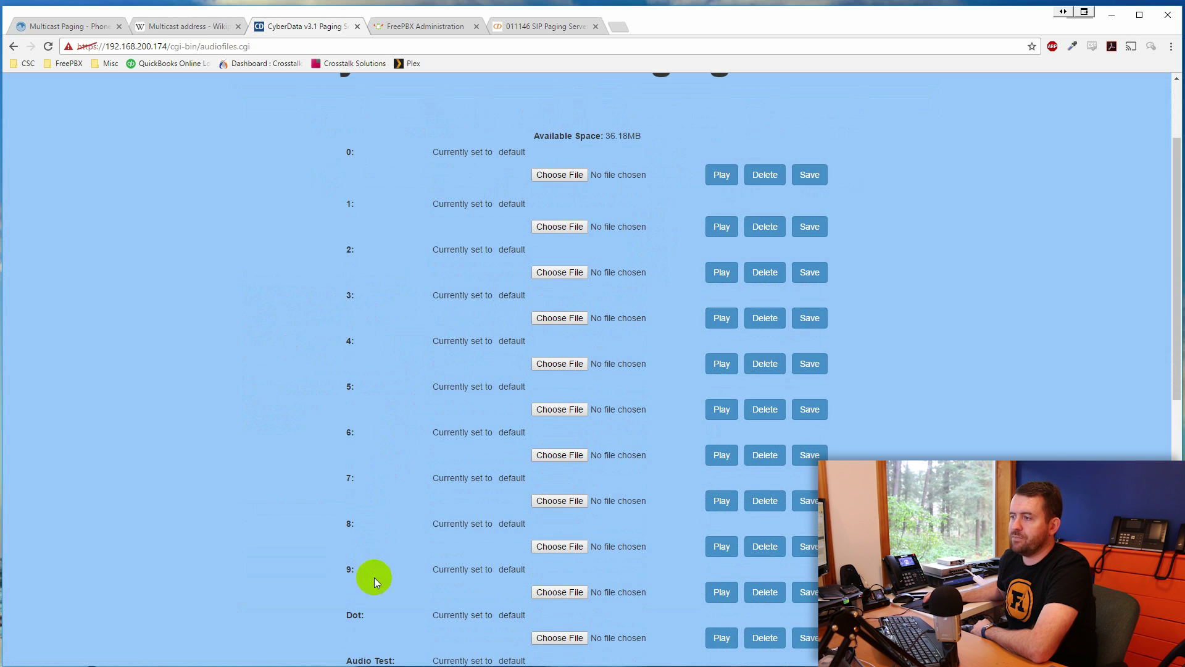
scroll(277, 468, down, 9)
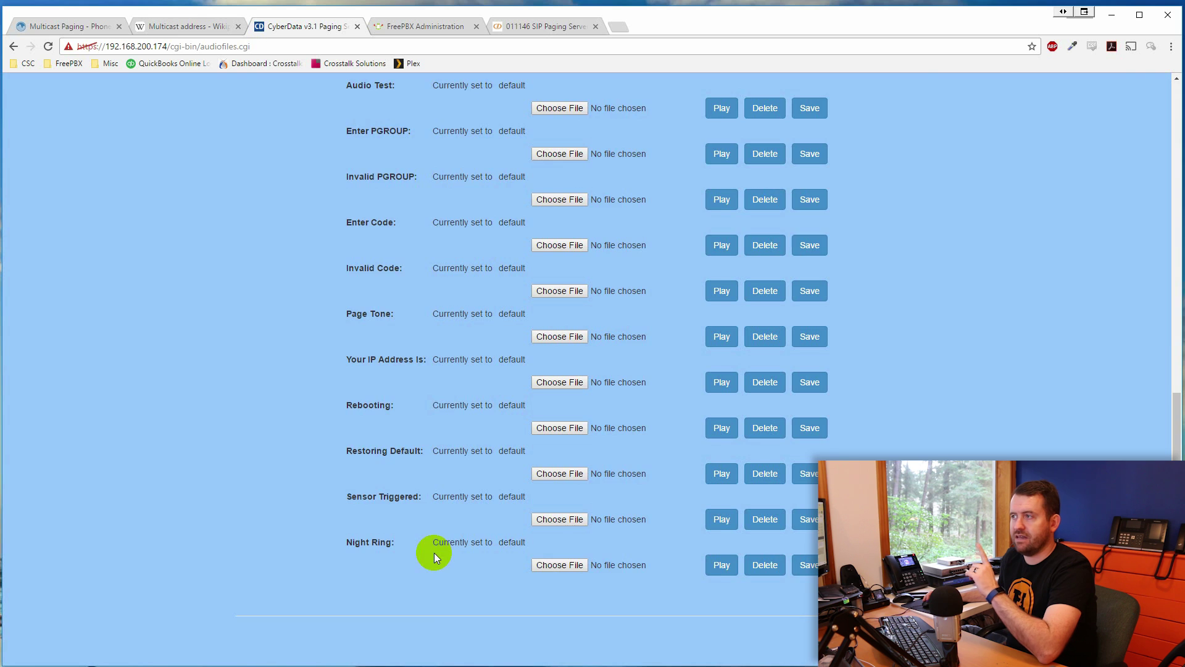
scroll(426, 494, up, 15)
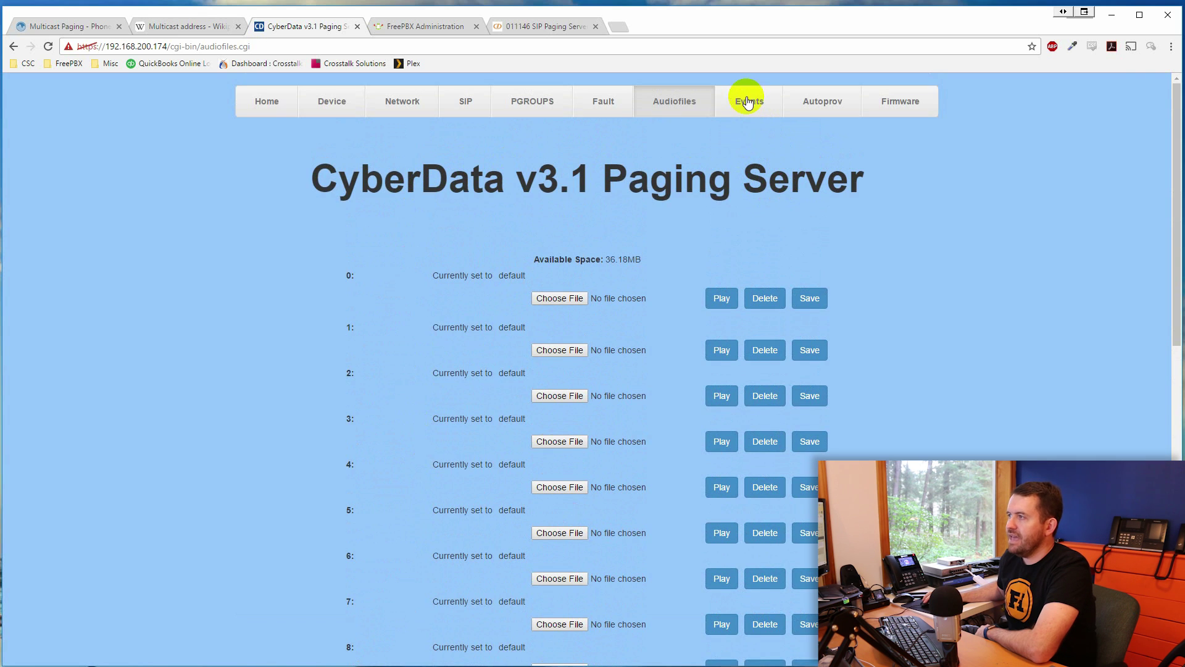